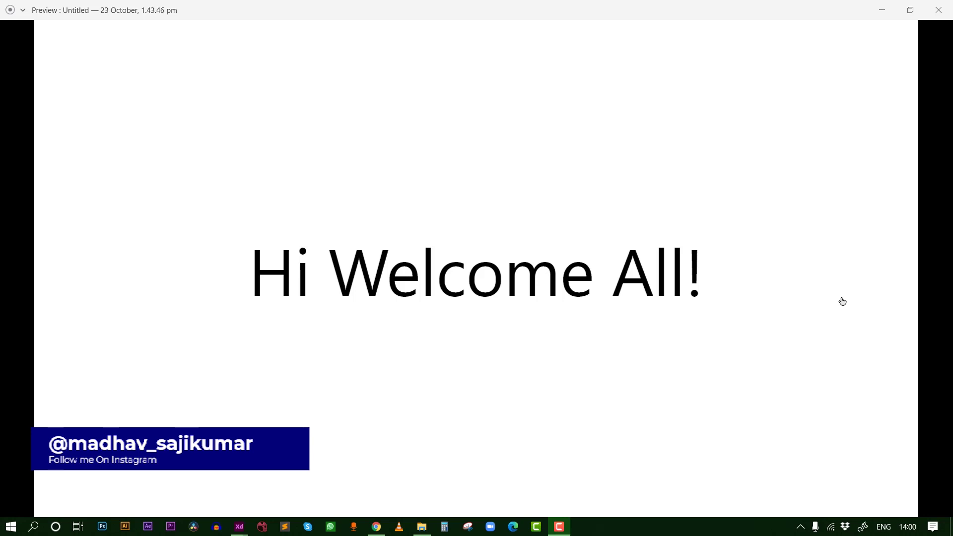
- Advance the preview past the welcome slides to the Winter 2020 and Deserts 2020 story cards
click(817, 297)
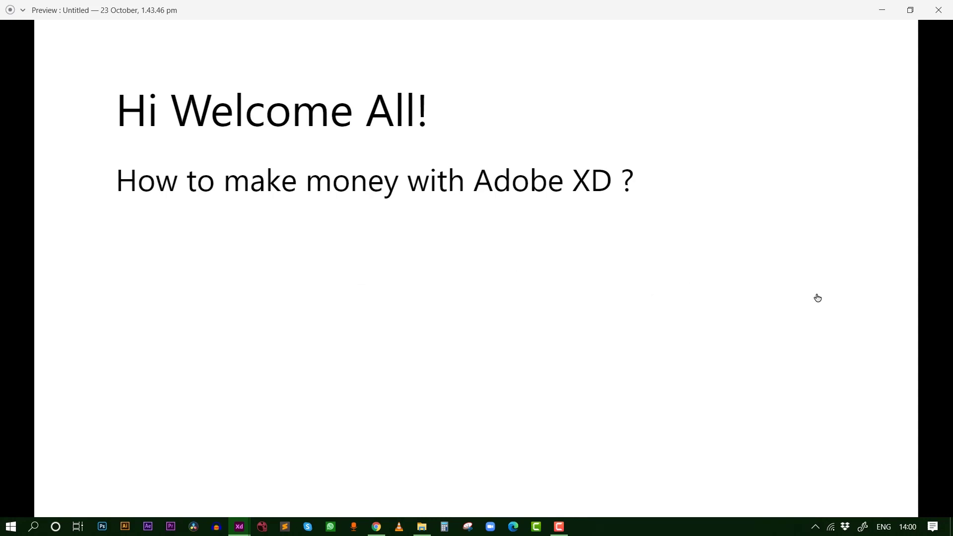
click(818, 297)
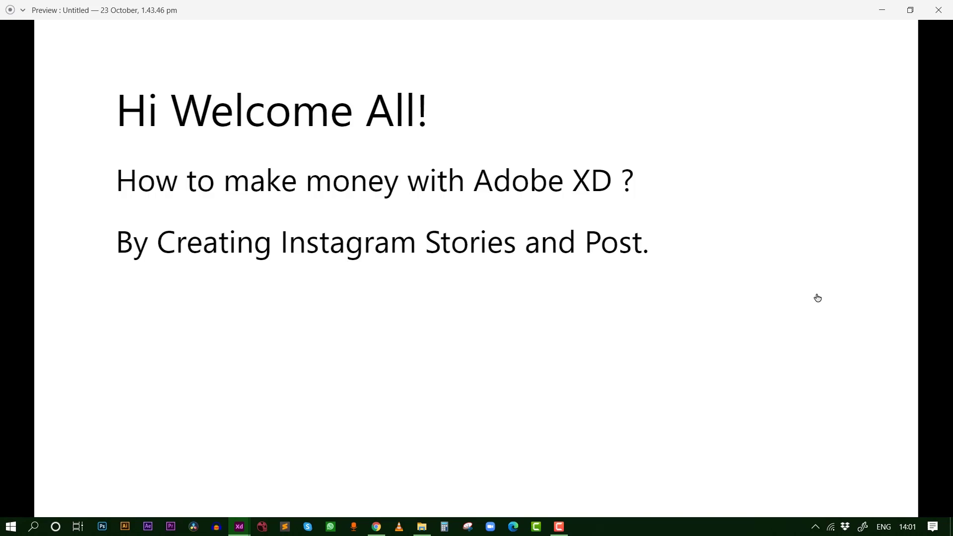
click(818, 298)
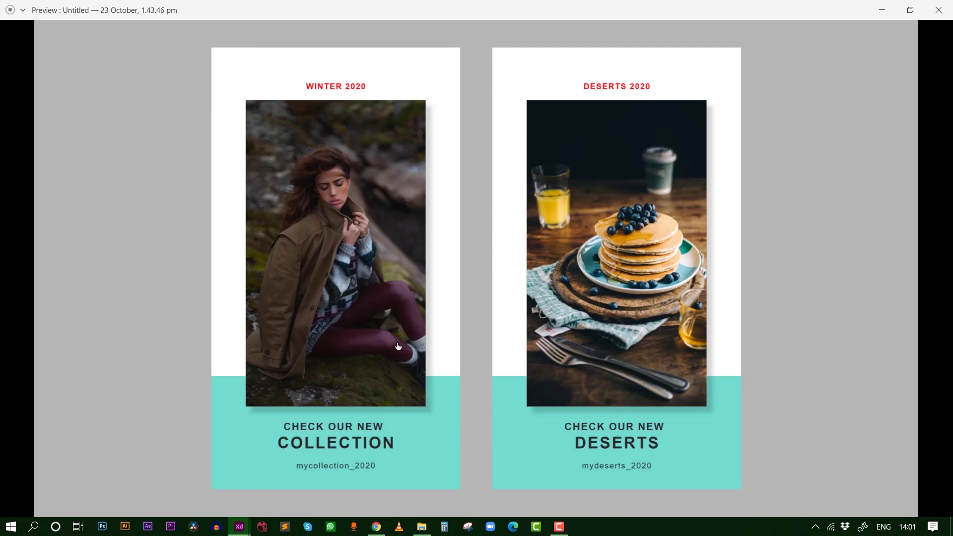
- Advance the preview to the 70% Off post cards and then the post size slide
click(398, 346)
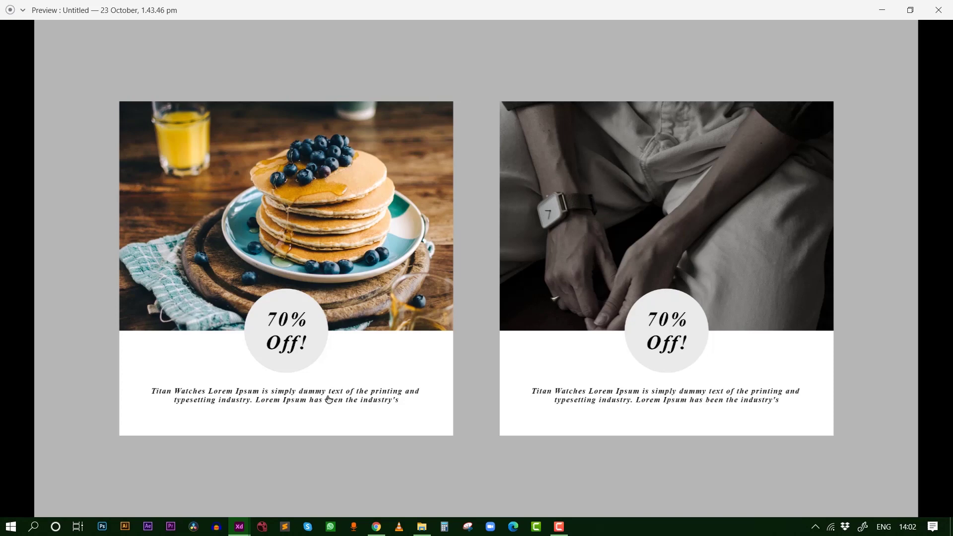
click(328, 398)
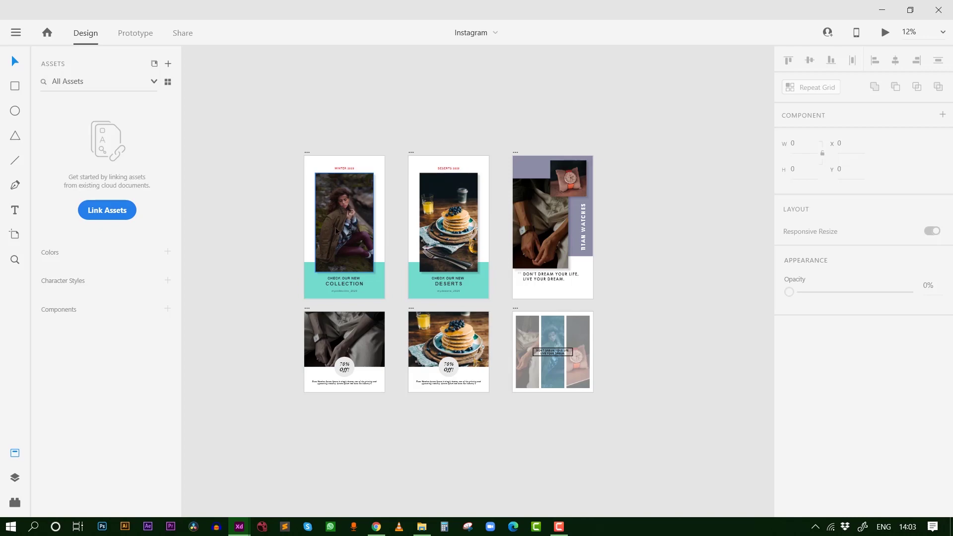
scroll(325, 273, up, 1)
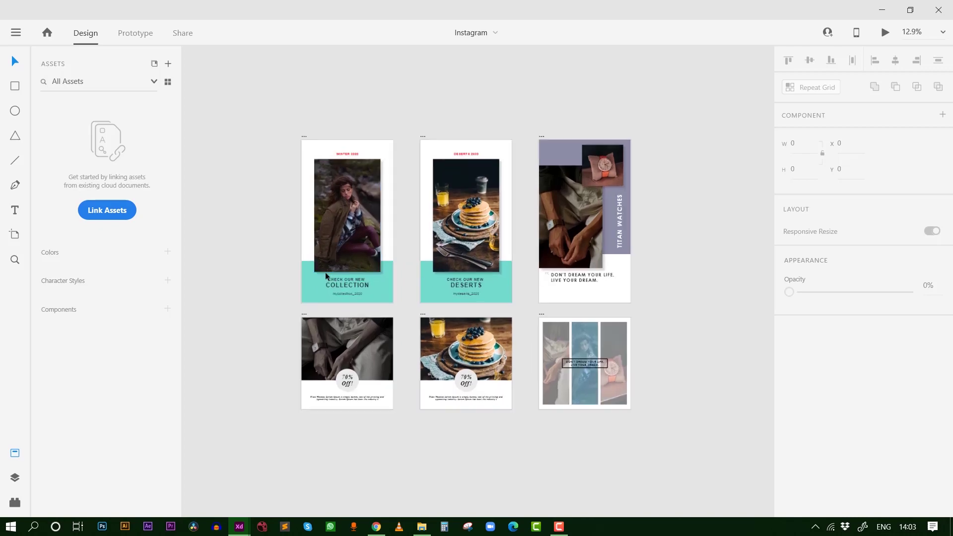
scroll(356, 292, up, 3)
click(356, 293)
double_click(356, 293)
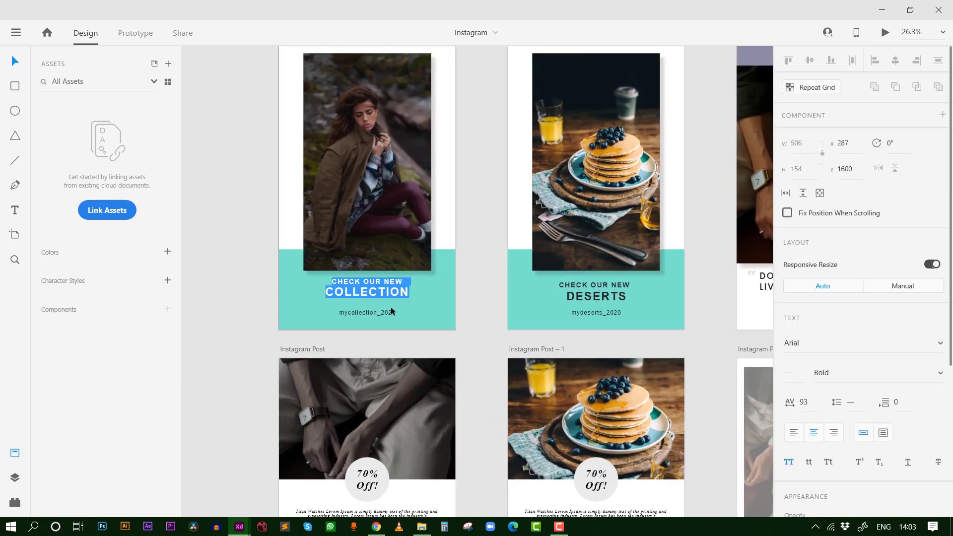
key(Escape)
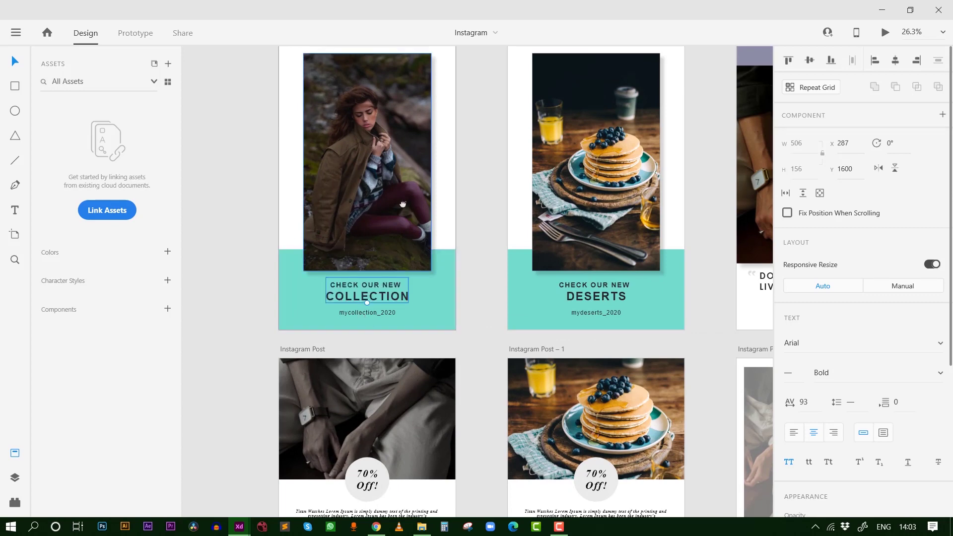
scroll(429, 358, up, 1)
click(430, 359)
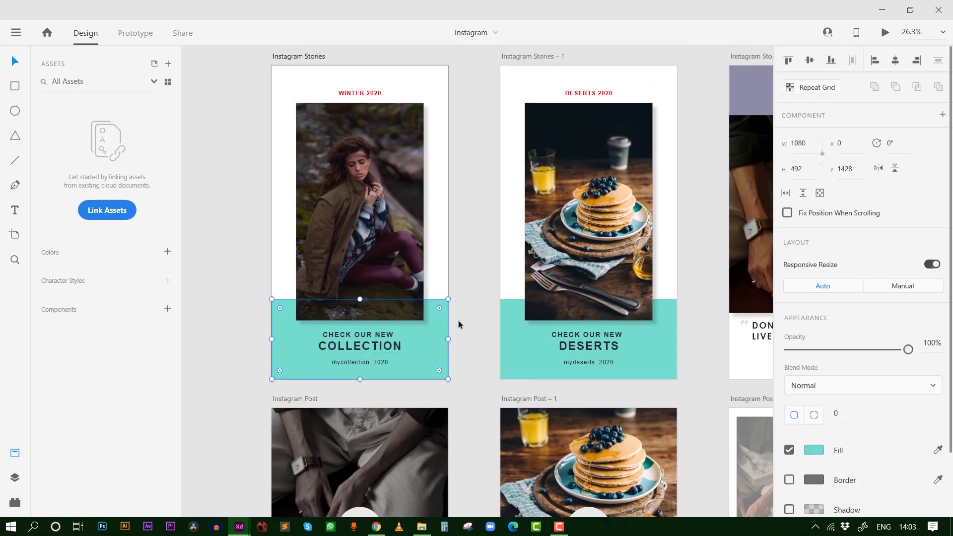
click(235, 251)
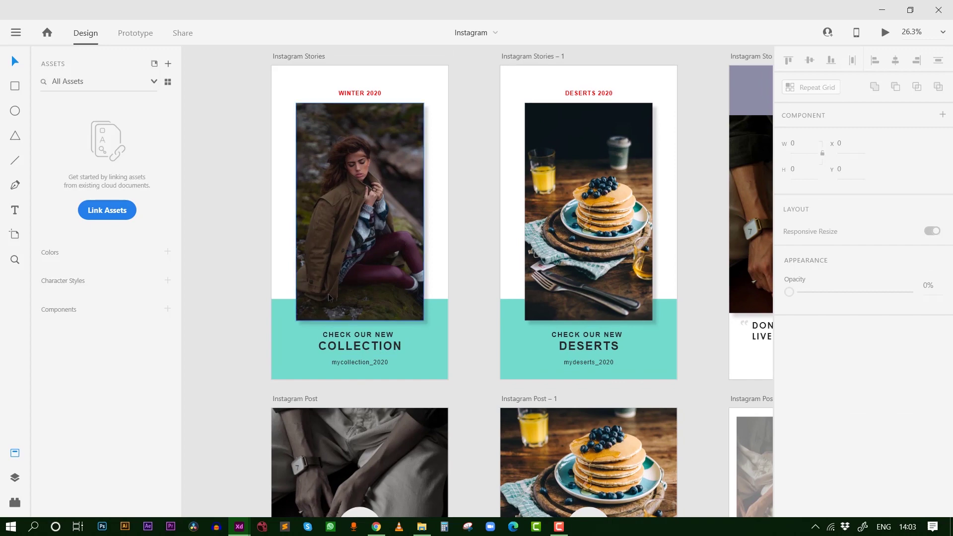
scroll(396, 274, down, 1)
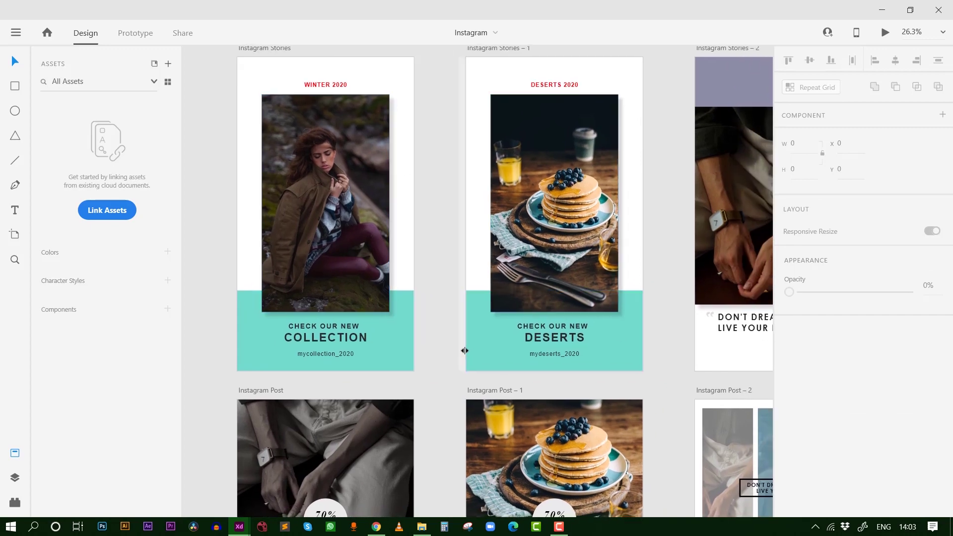
scroll(479, 343, down, 2)
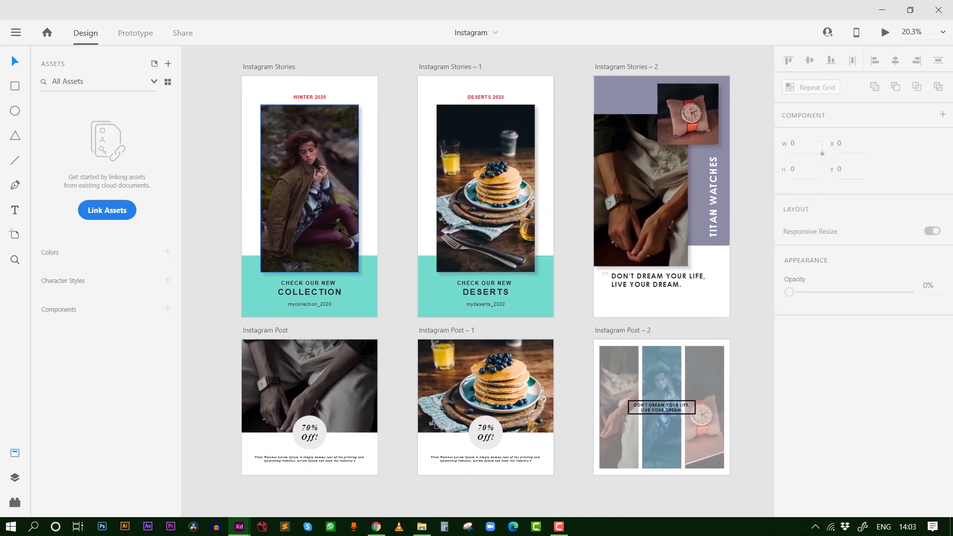
click(318, 253)
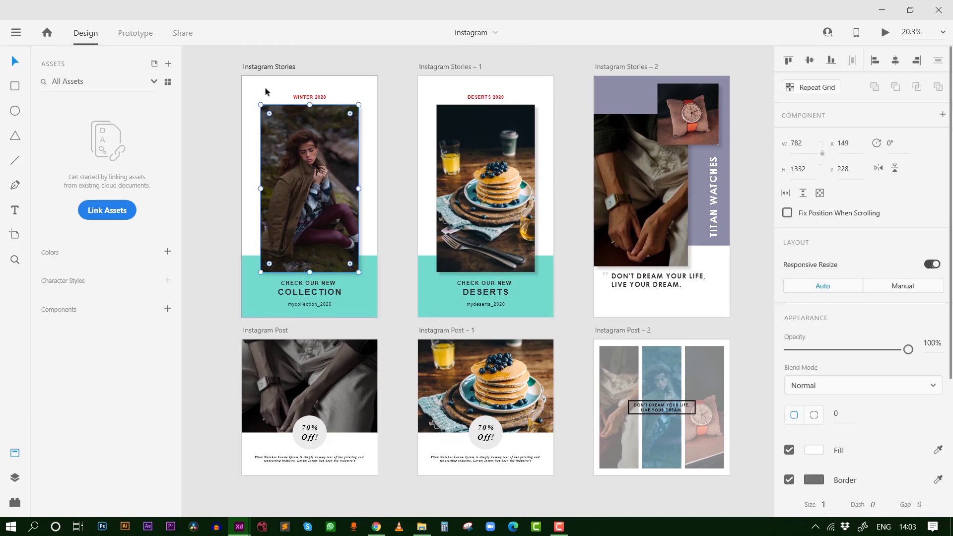
click(276, 68)
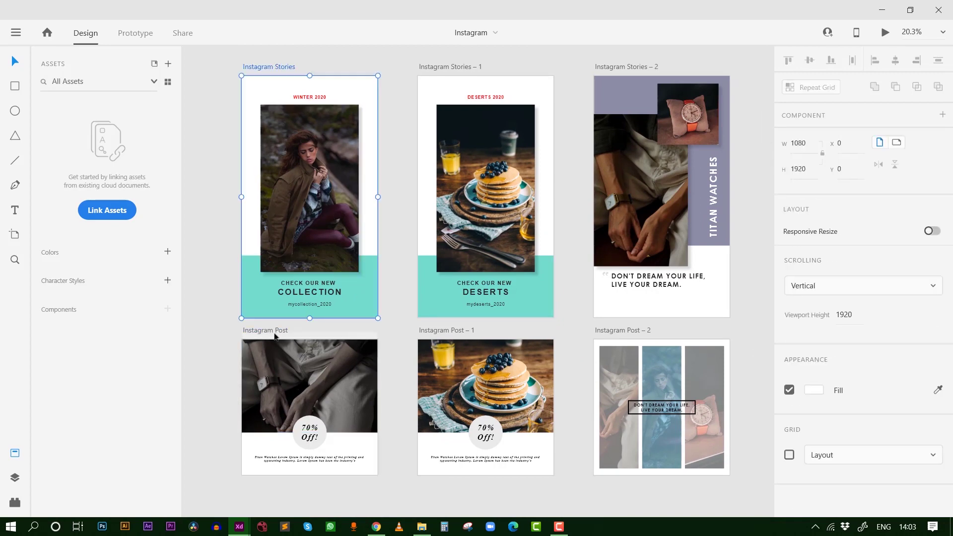
click(275, 332)
click(222, 333)
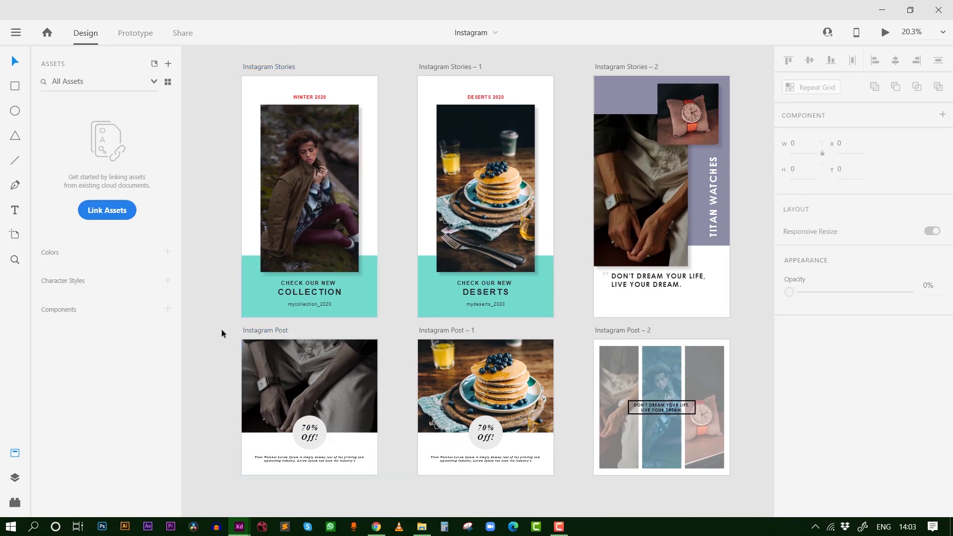
scroll(530, 336, down, 2)
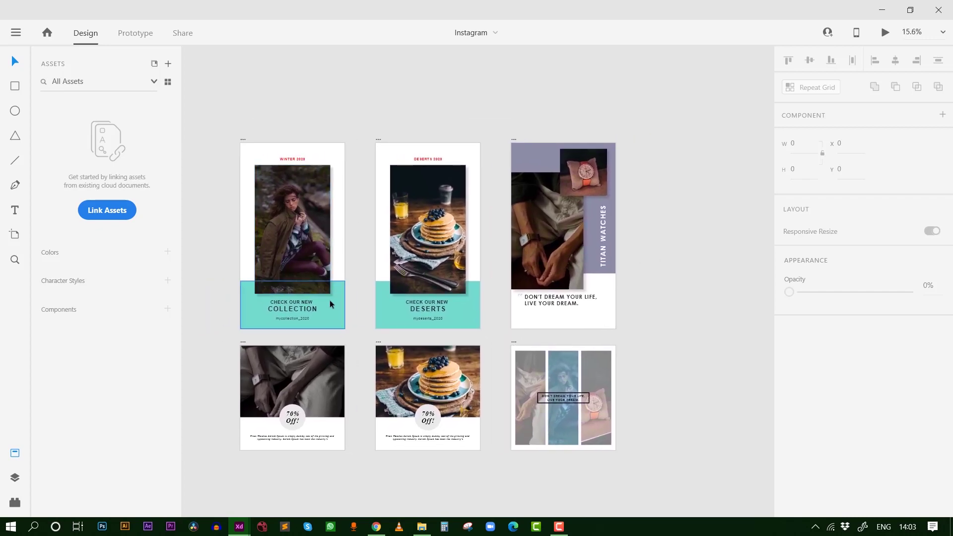
- Add a Web 1920 artboard and move it right of the existing designs
click(15, 236)
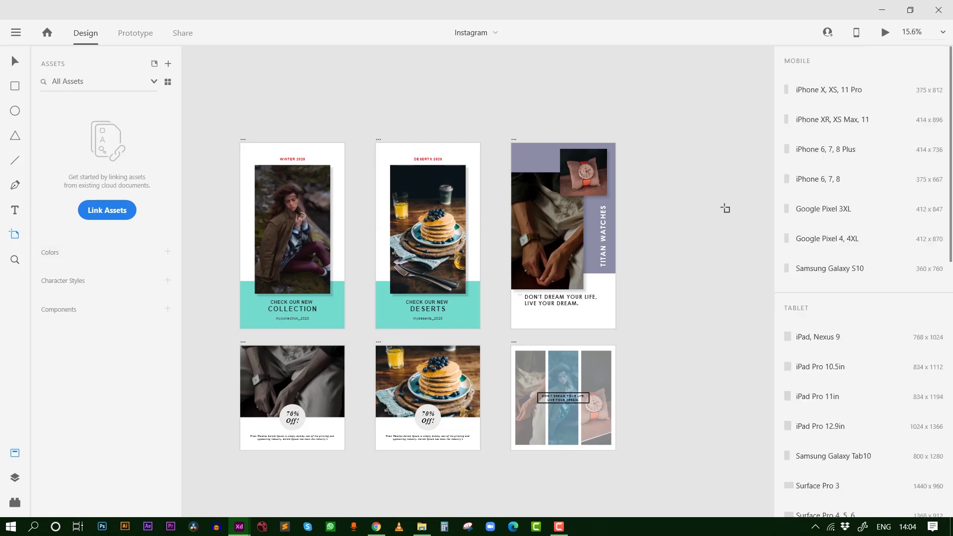
scroll(814, 337, down, 2)
scroll(804, 342, down, 1)
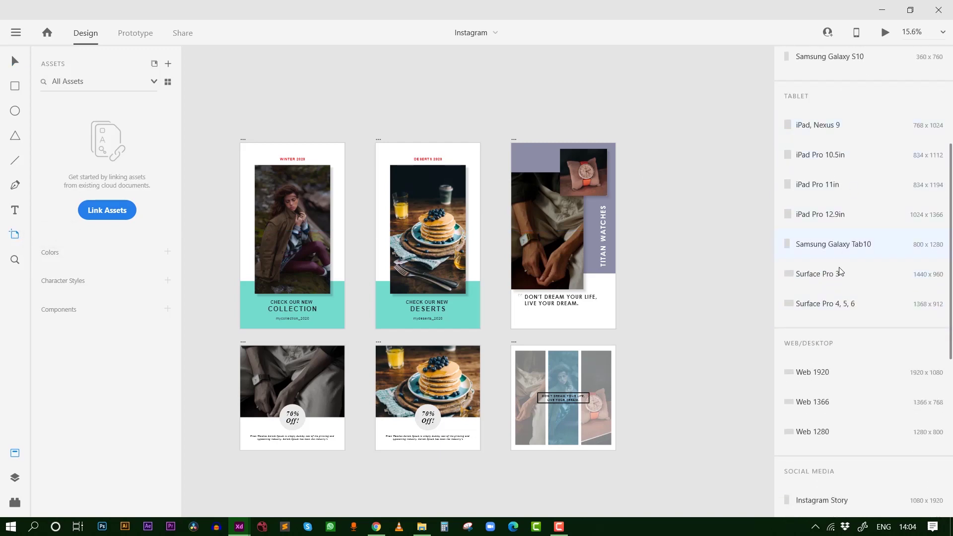
scroll(834, 297, down, 4)
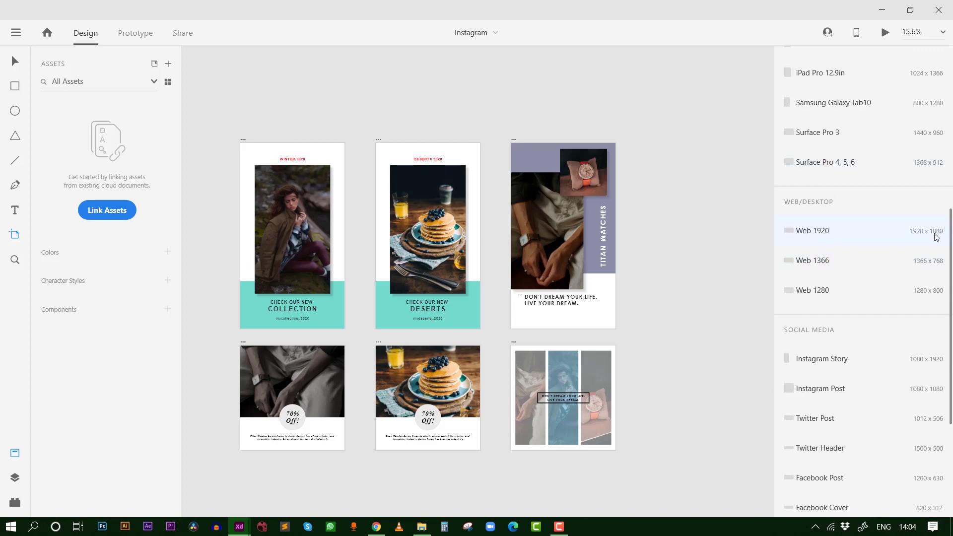
click(879, 233)
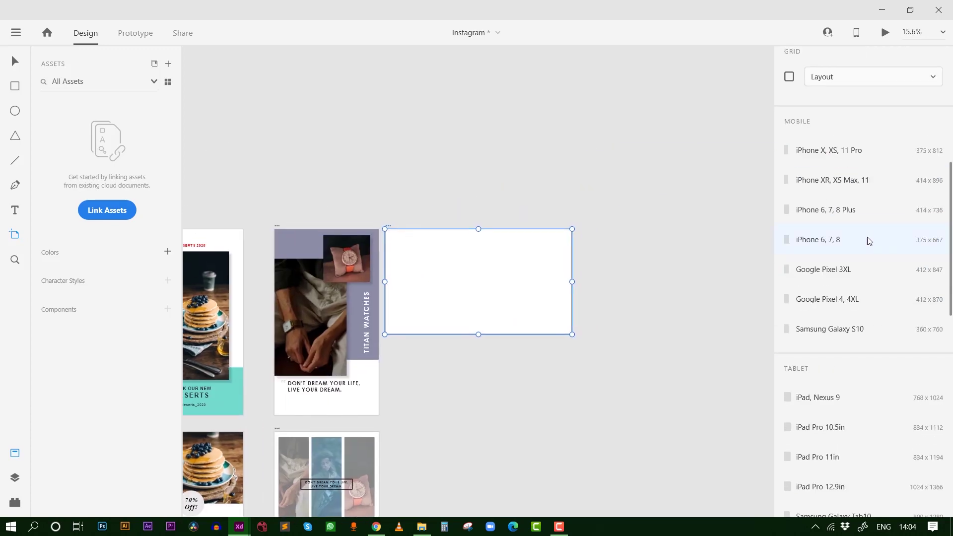
key(v)
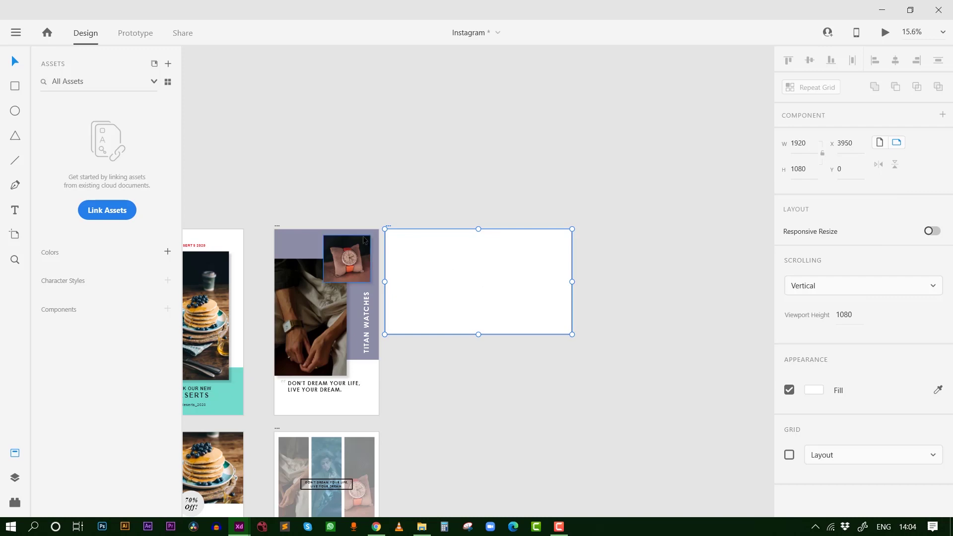
drag(389, 226, 471, 222)
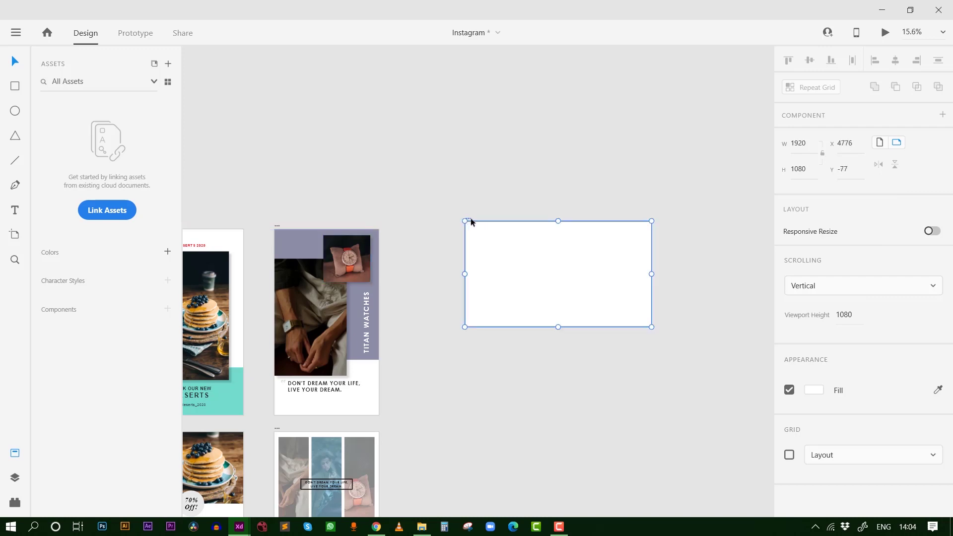
- Turn the new artboard to portrait 1080 × 1920 and name it 'Insta Story'
click(881, 145)
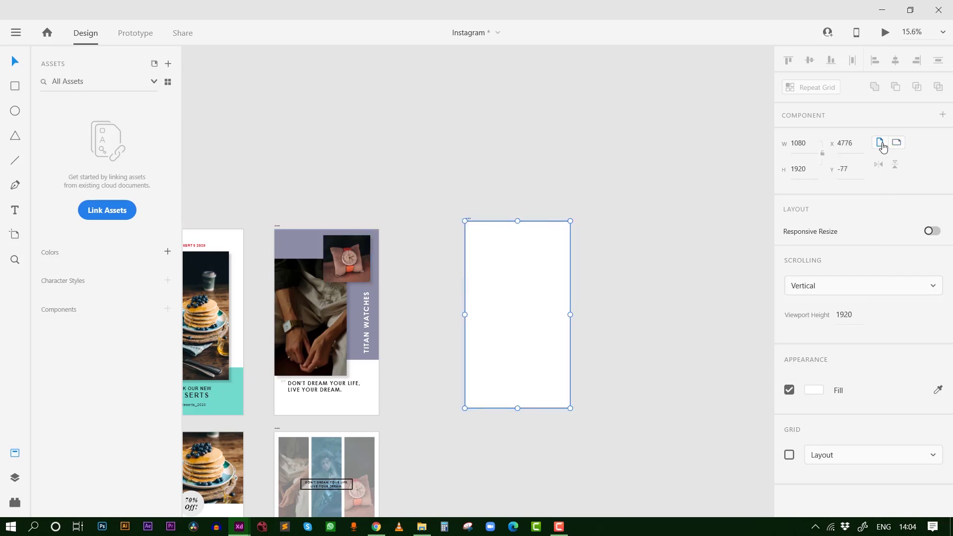
click(635, 306)
scroll(593, 329, up, 1)
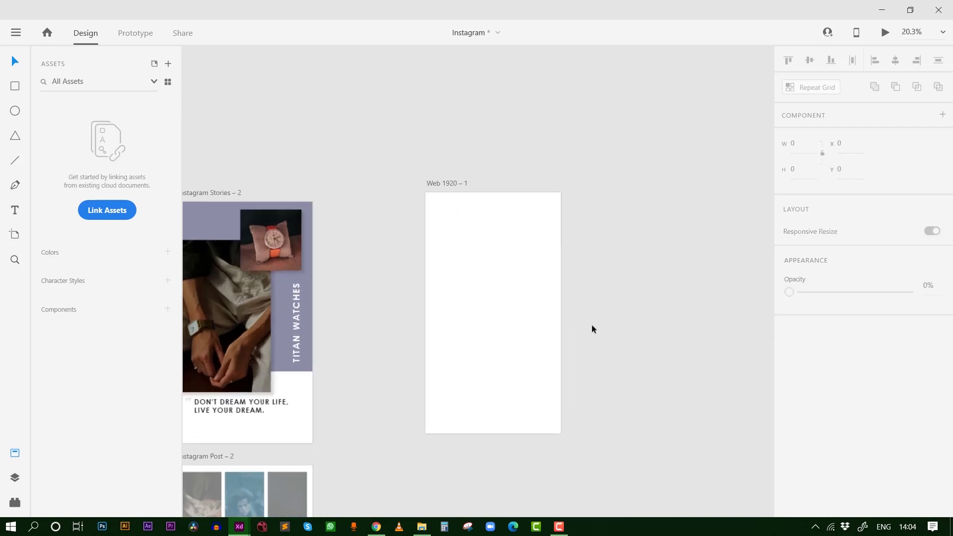
scroll(561, 331, up, 2)
scroll(507, 332, down, 1)
double_click(398, 139)
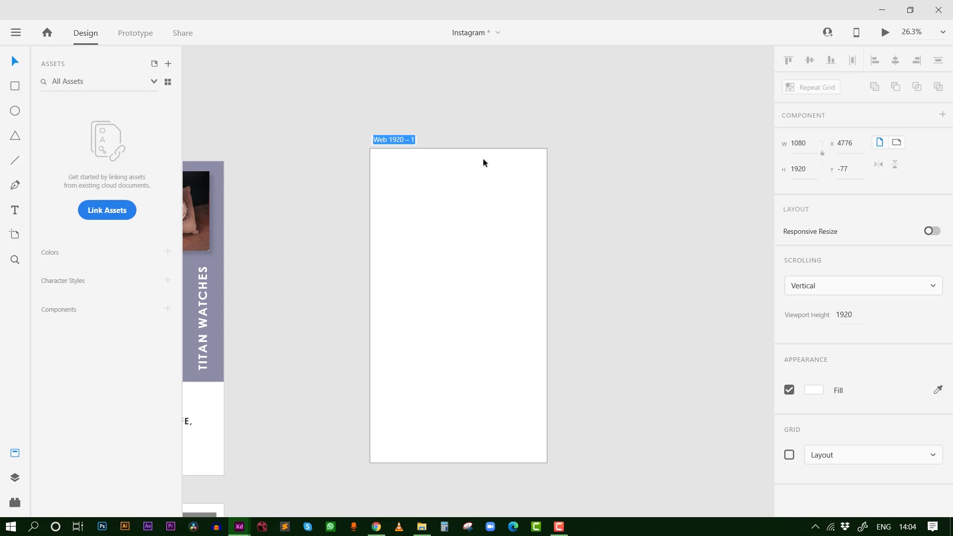
text(Insta )
text(Story)
key(Return)
click(492, 133)
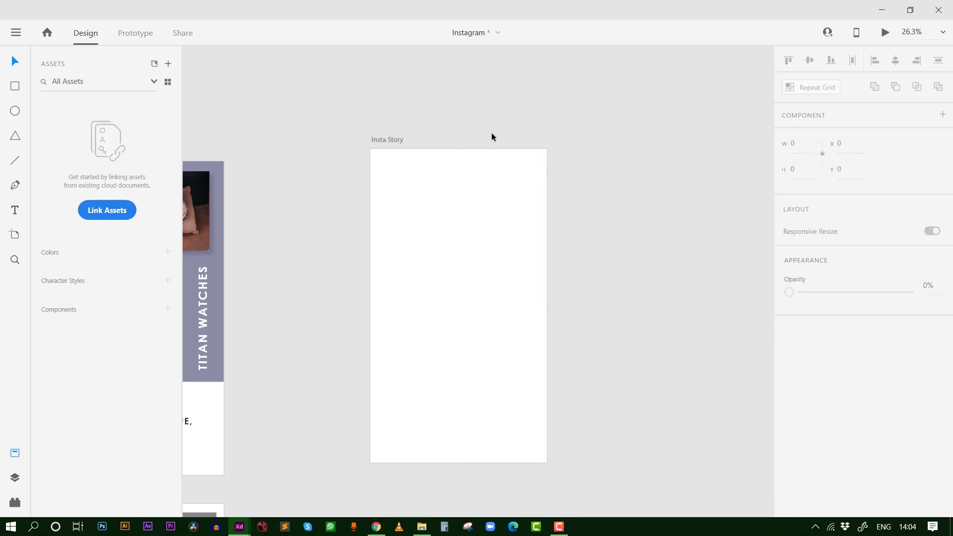
key(ctrl+0)
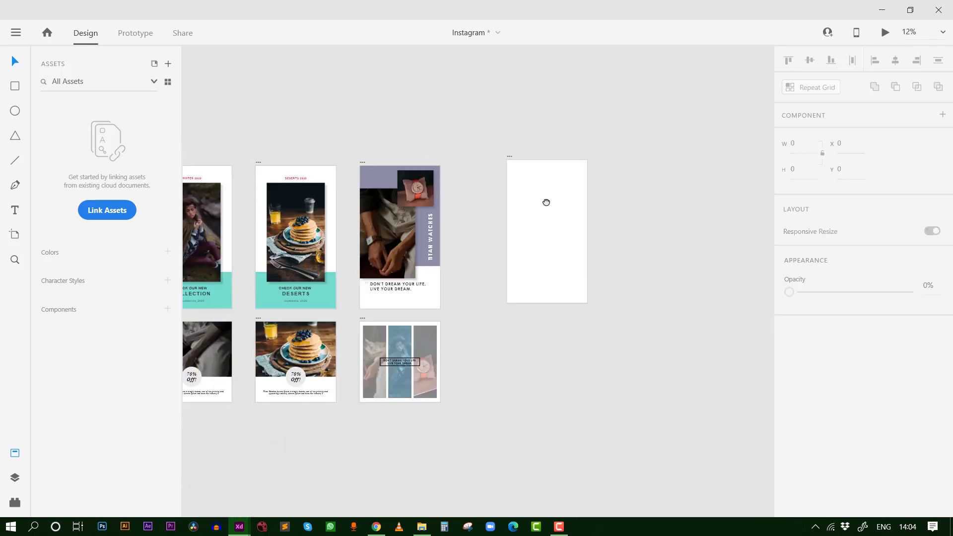
drag(267, 160, 728, 152)
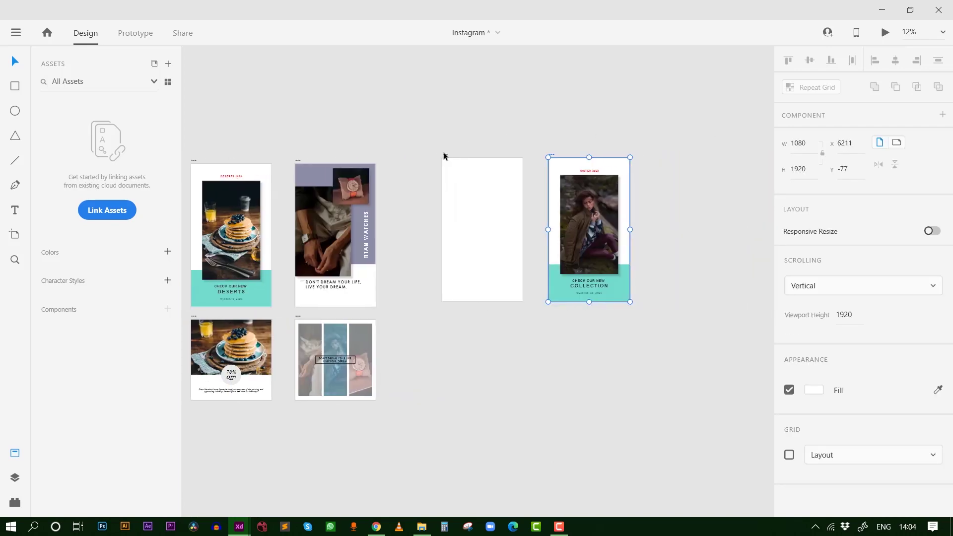
drag(443, 155, 657, 321)
scroll(498, 223, right, 5)
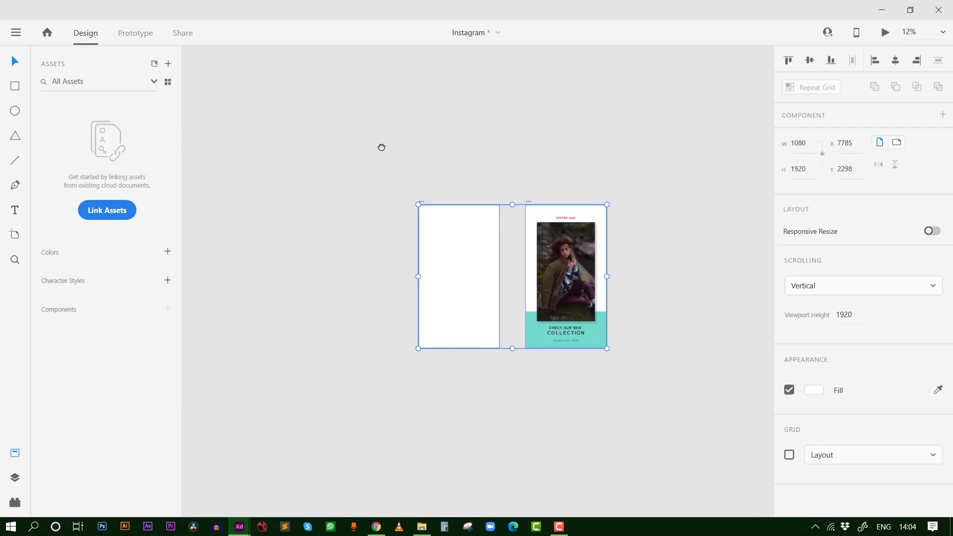
click(574, 172)
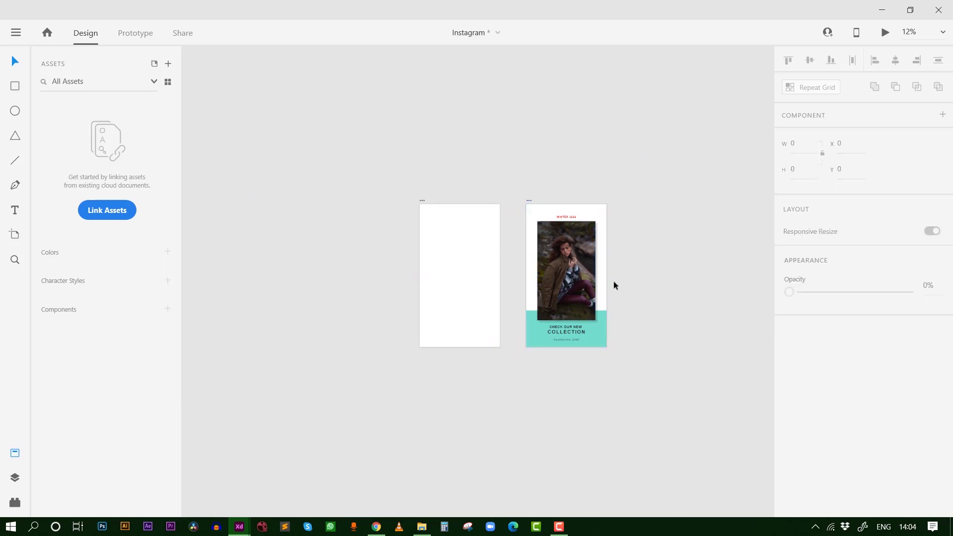
scroll(561, 271, up, 5)
drag(436, 265, 522, 251)
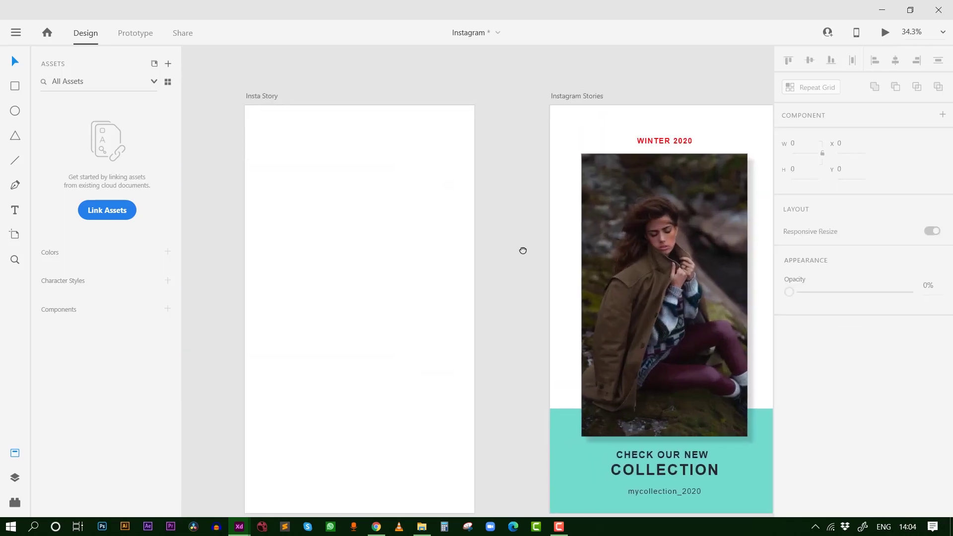
scroll(512, 239, down, 2)
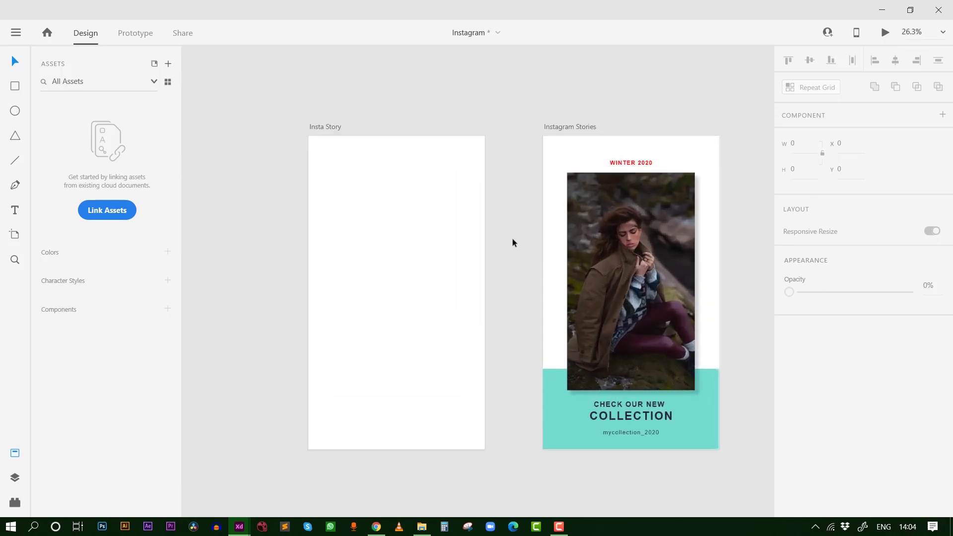
drag(517, 231, 502, 204)
click(665, 205)
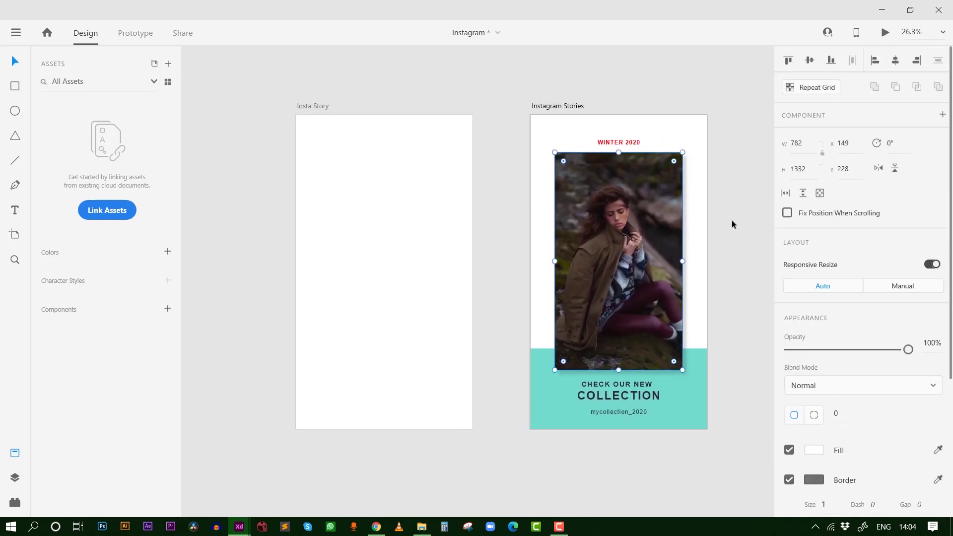
click(744, 225)
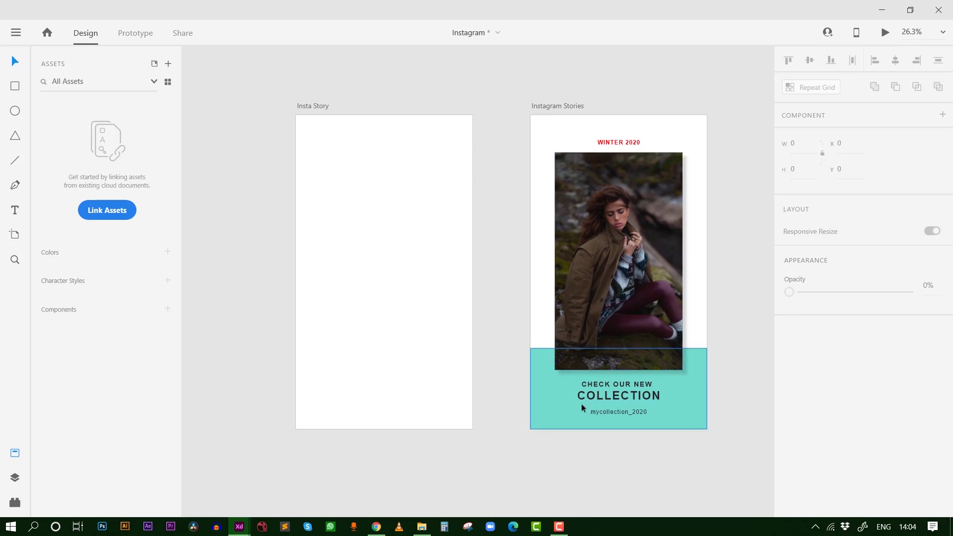
click(550, 410)
key(Tab)
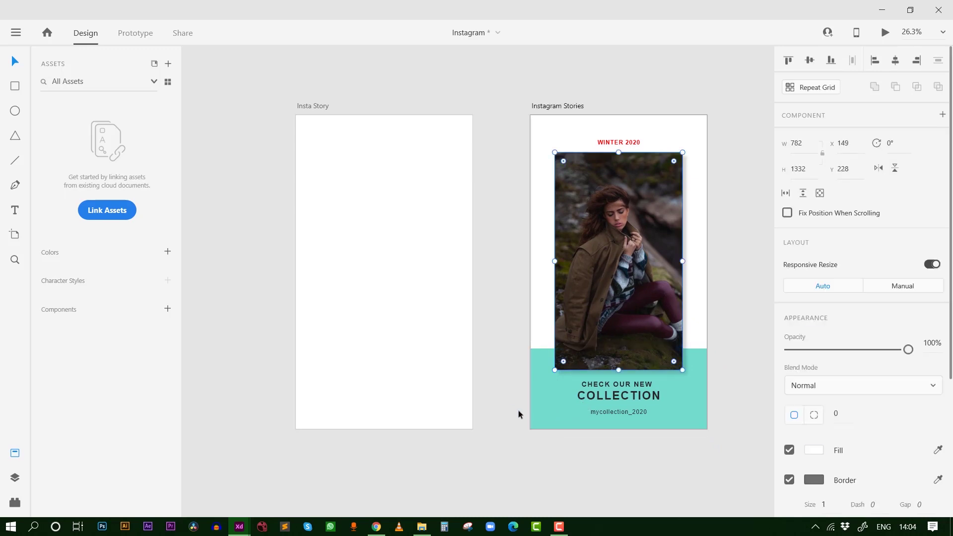
click(546, 419)
click(579, 263)
- Draw a tall rectangle on Insta Story with no border and a grey fill
click(16, 87)
drag(324, 149, 443, 367)
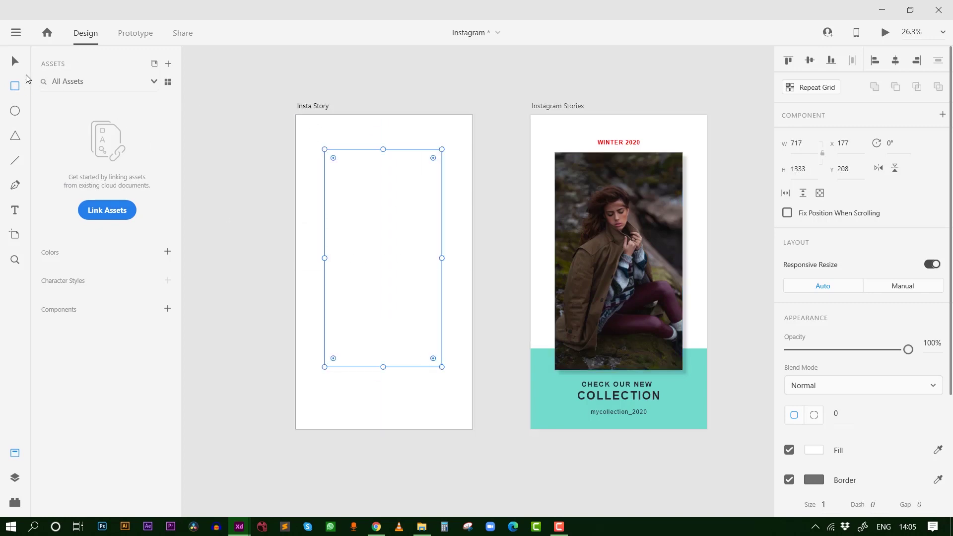
click(789, 480)
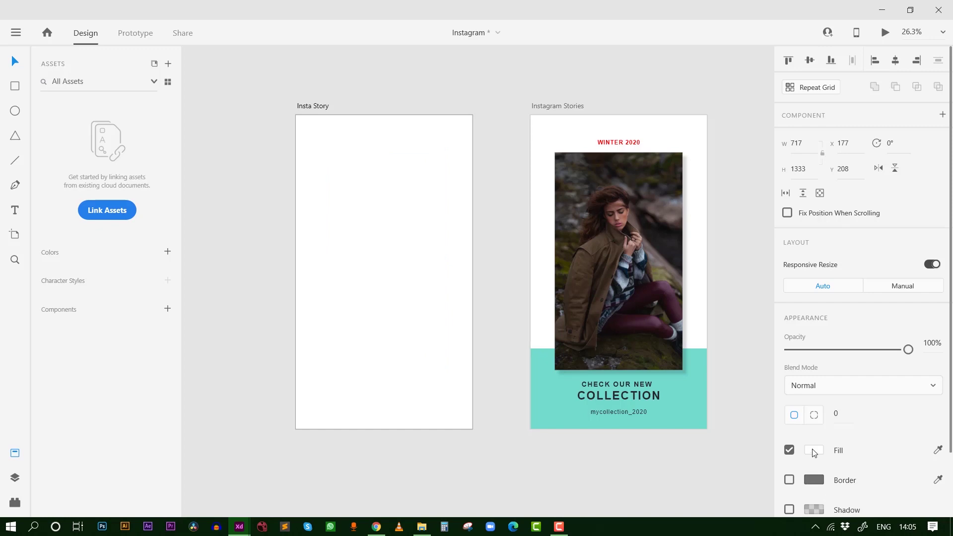
click(813, 451)
mouse_move(654, 395)
mouse_down()
mouse_move(497, 371)
mouse_move(410, 388)
mouse_up()
click(412, 387)
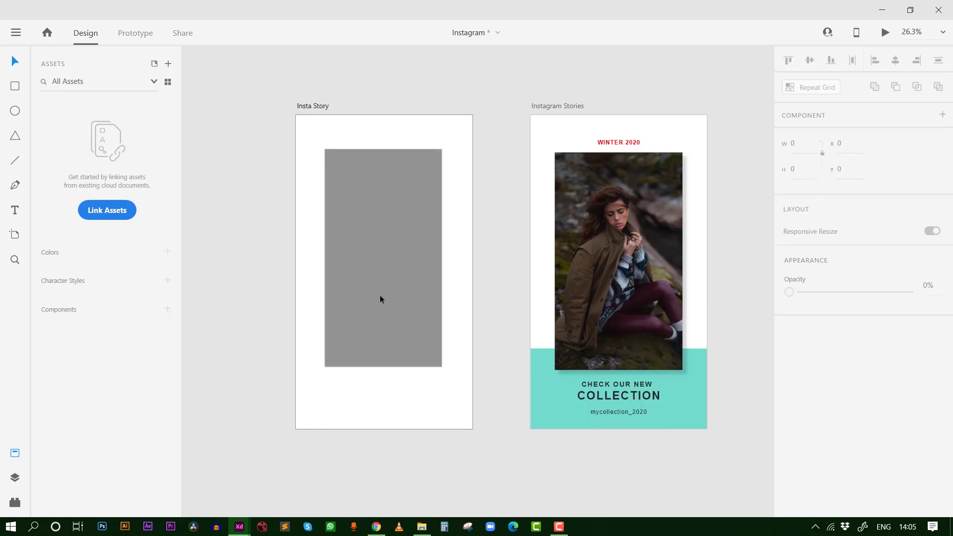
- Centre the grey rectangle horizontally on the artboard, at x 182, y 247
drag(380, 295, 387, 305)
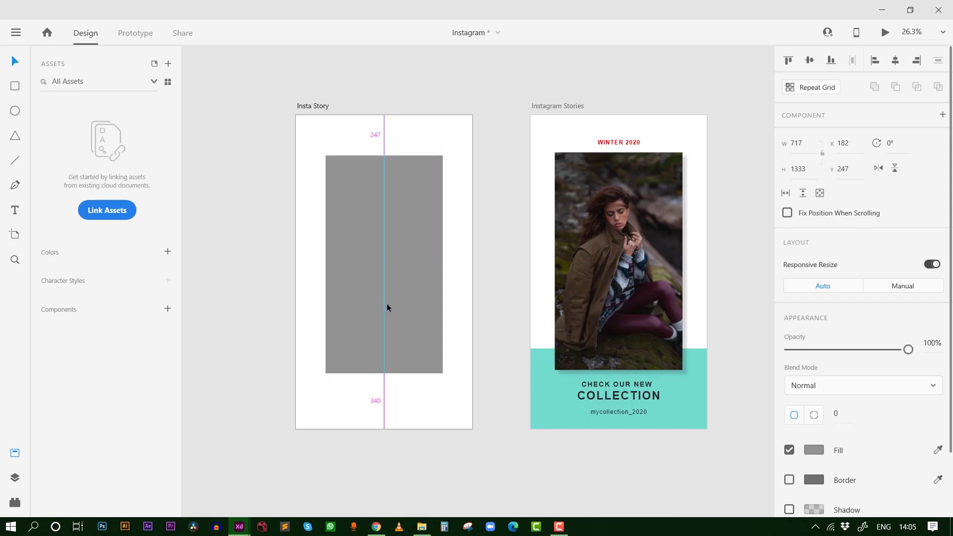
drag(387, 307, 388, 308)
click(422, 393)
scroll(426, 372, down, 3)
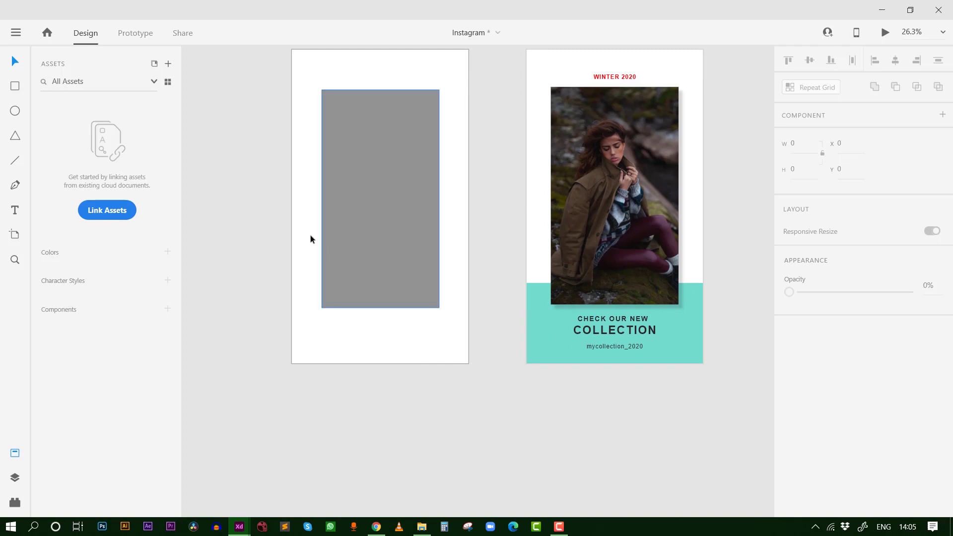
- Duplicate the grey rectangle, shrink the copy into a strip and fill it pink
mouse_move(381, 229)
mouse_down()
mouse_move(415, 472)
mouse_move(388, 452)
mouse_move(398, 347)
mouse_up()
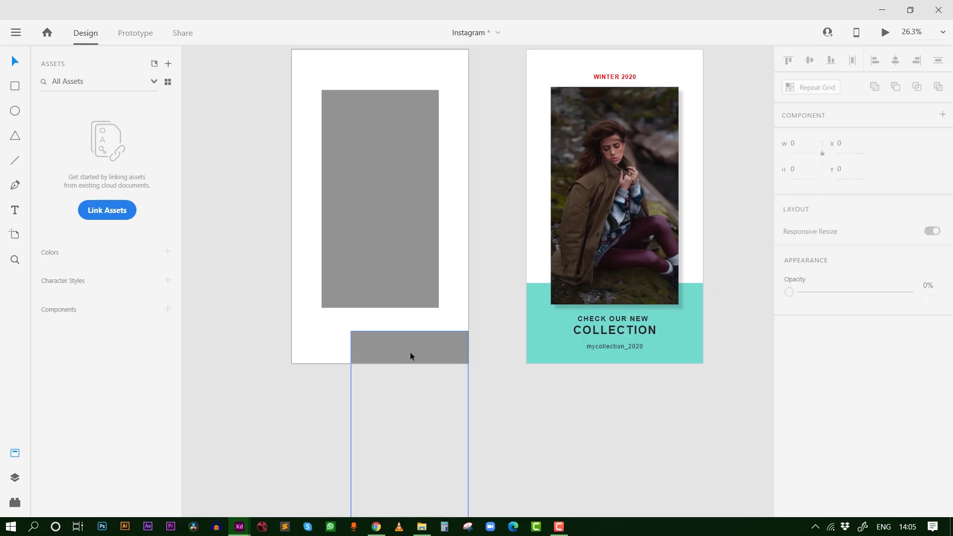
mouse_move(339, 316)
mouse_down()
mouse_move(339, 490)
mouse_move(396, 335)
mouse_up()
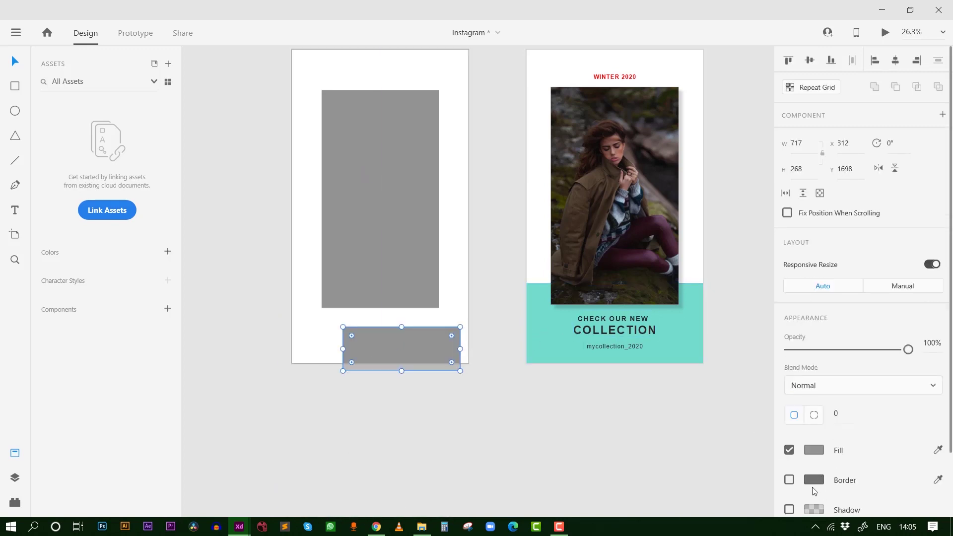
click(806, 448)
drag(699, 404, 672, 318)
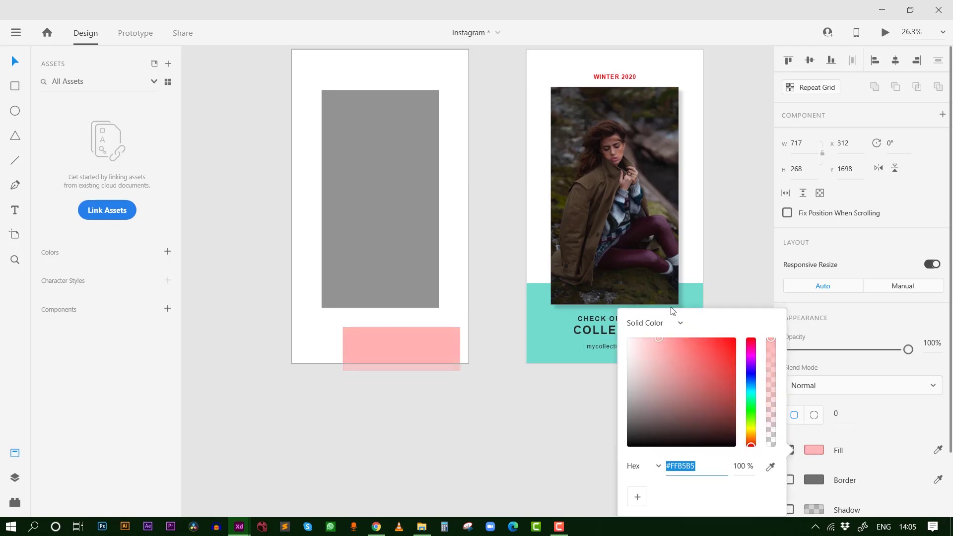
click(406, 428)
- Snap the pink strip to the artboard bottom and stretch it to 1080 × 489 at y 1431
mouse_move(414, 353)
mouse_down()
mouse_move(361, 345)
mouse_move(468, 342)
mouse_up()
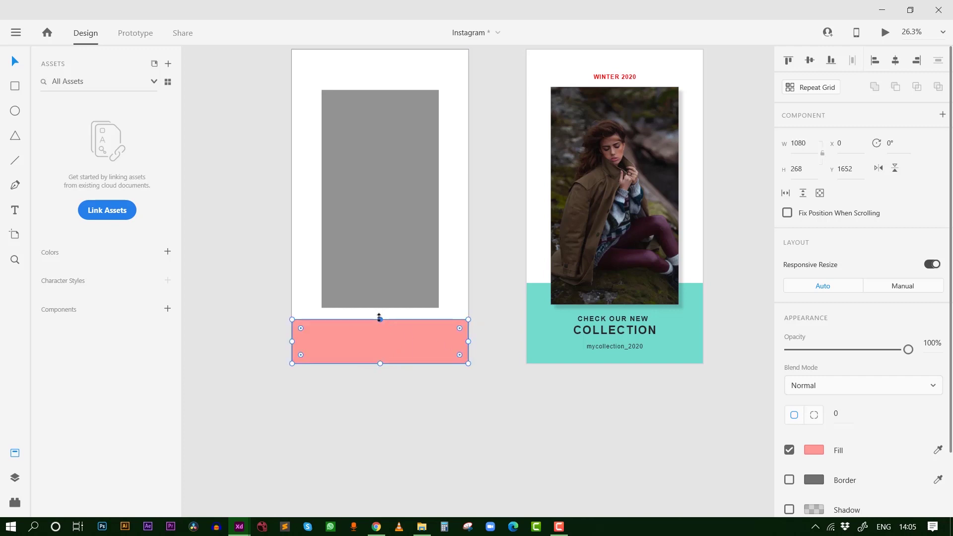
drag(379, 318, 379, 284)
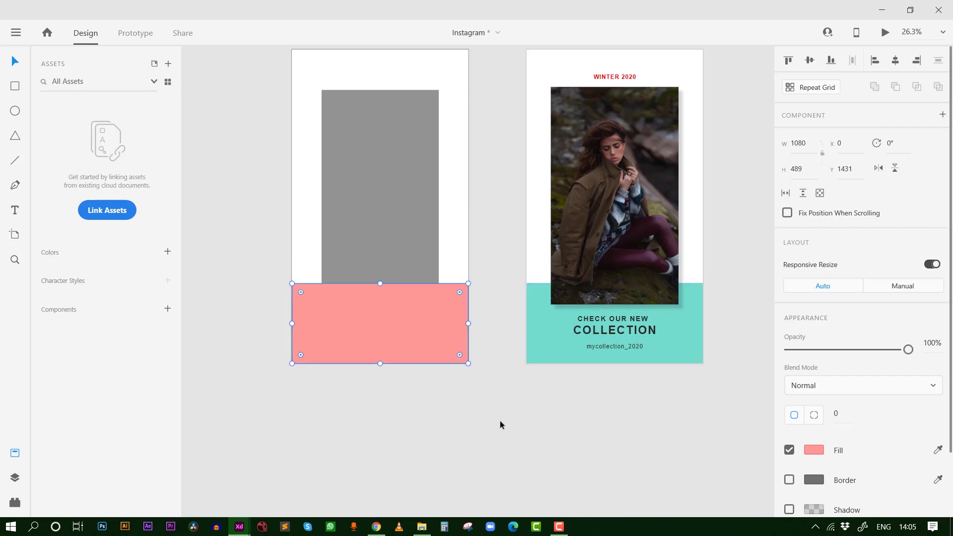
click(476, 405)
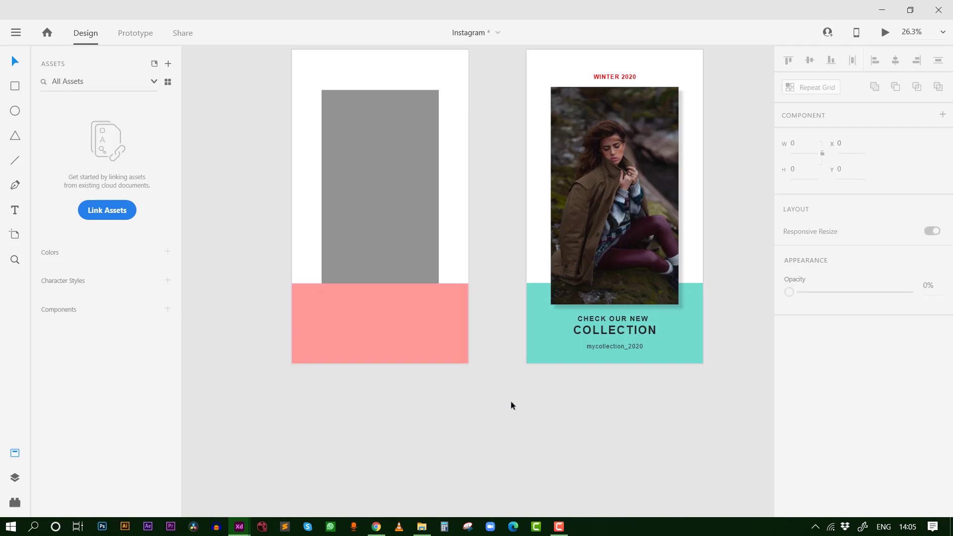
click(413, 322)
- Bring the grey placeholder to front so it overlaps the pink band's top edge
click(389, 230)
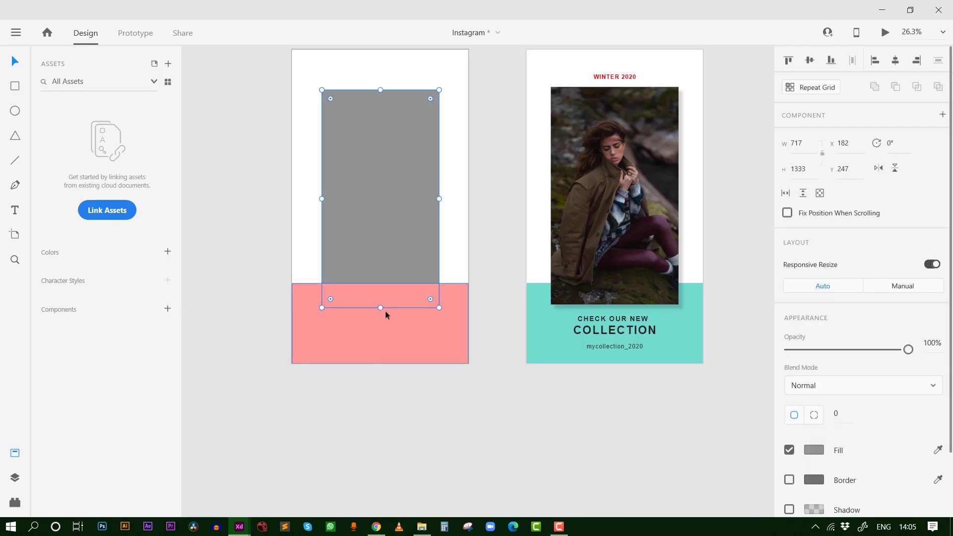
right_click(393, 227)
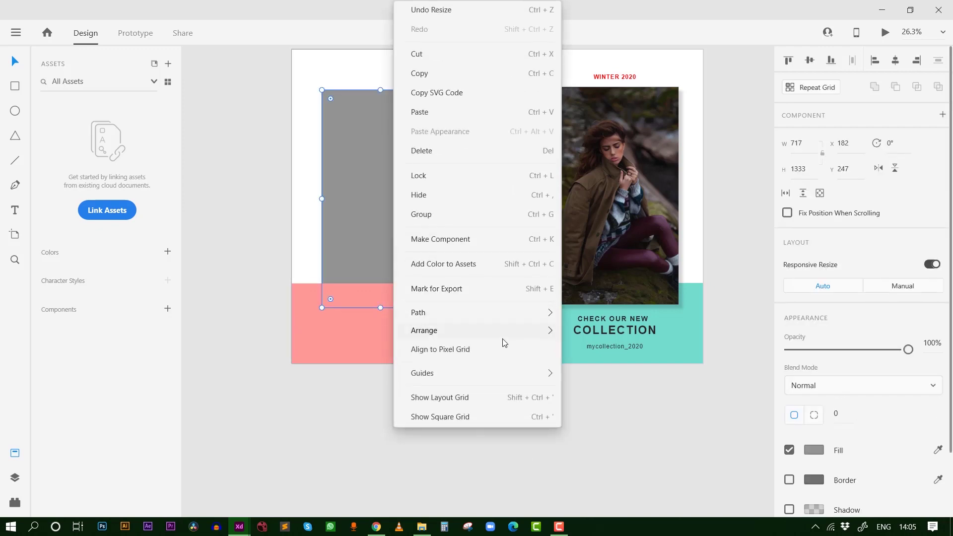
mouse_move(476, 330)
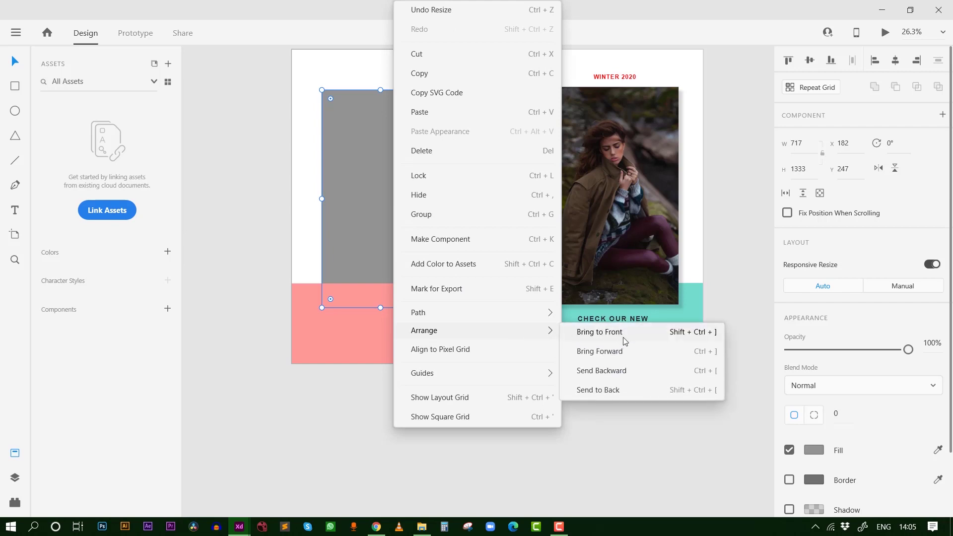
click(697, 333)
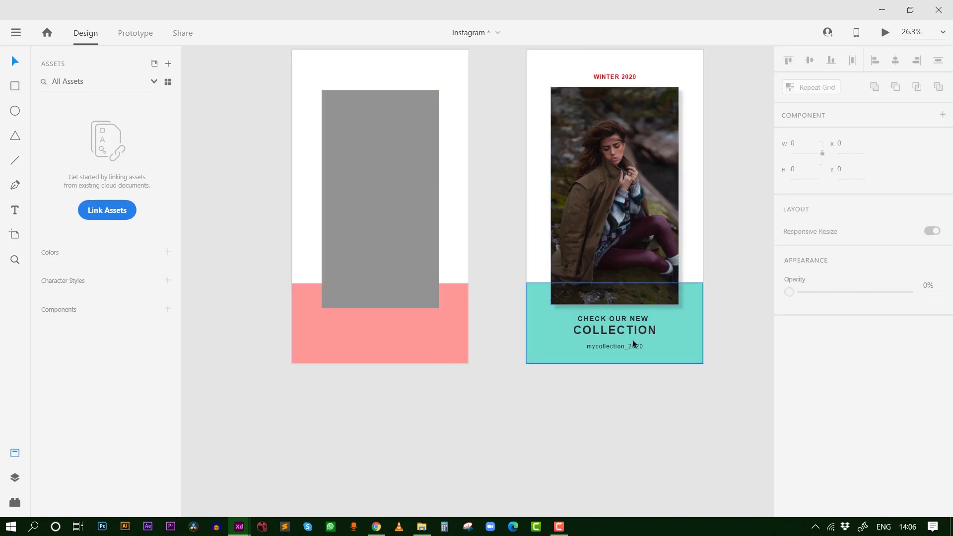
- Type the two-line heading 'CHECK OUR NEW / COLLECTION' and centre it on the pink band
scroll(515, 387, up, 2)
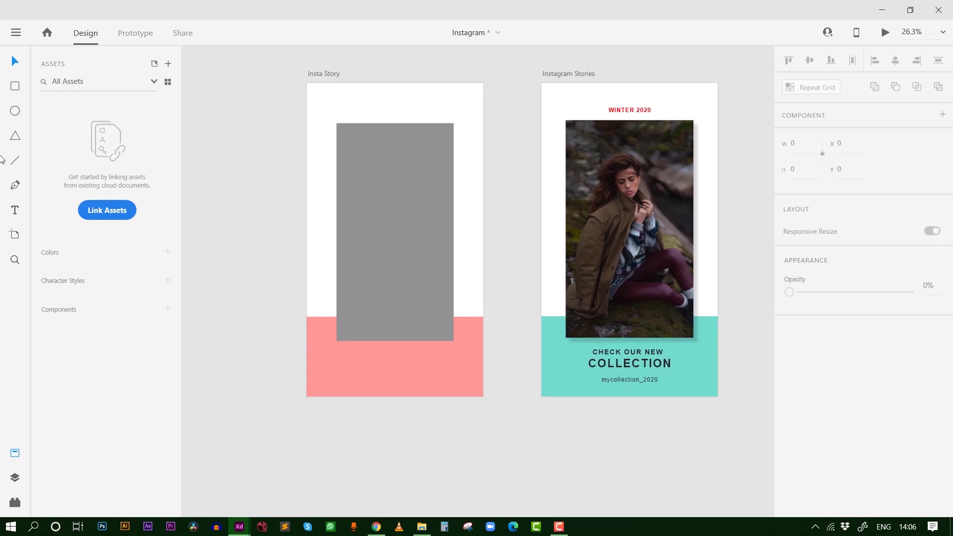
click(15, 214)
click(364, 368)
text(C)
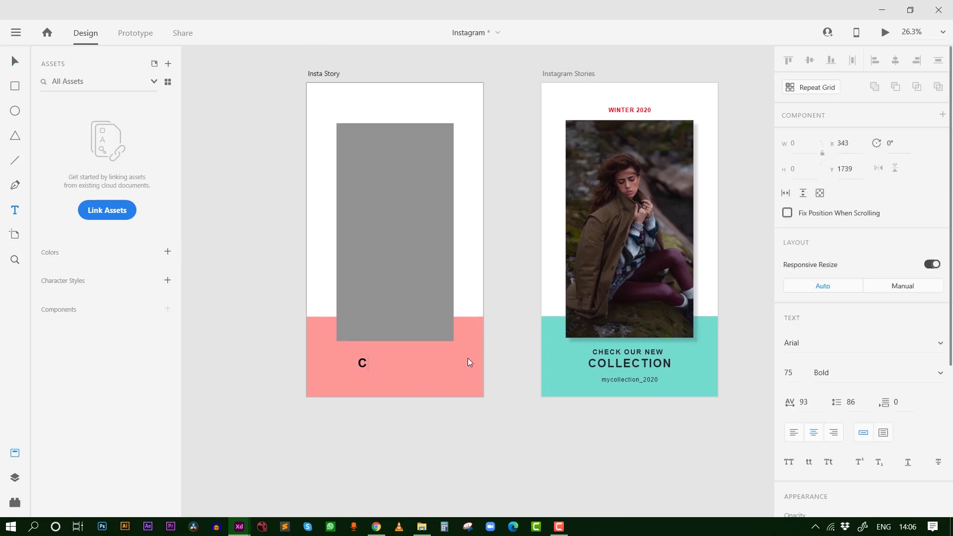
text(HECK OUR)
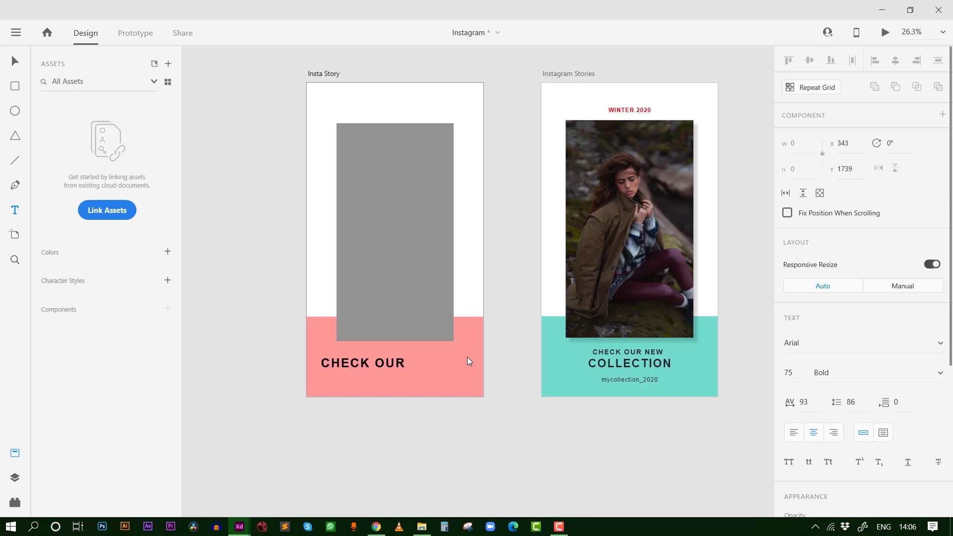
text( NEW)
text(C)
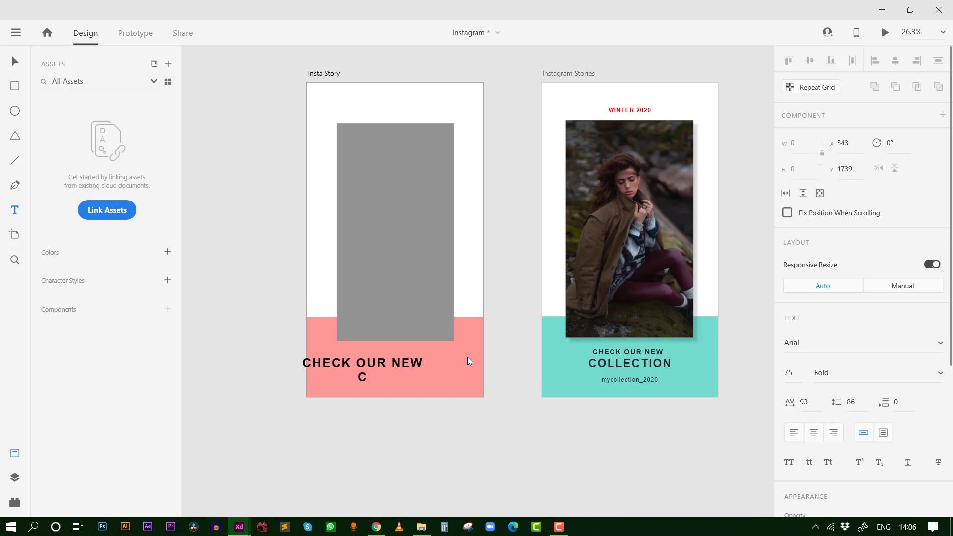
text(ol)
key(BackSpace)
key(BackSpace)
text(OLLE)
text(CTION)
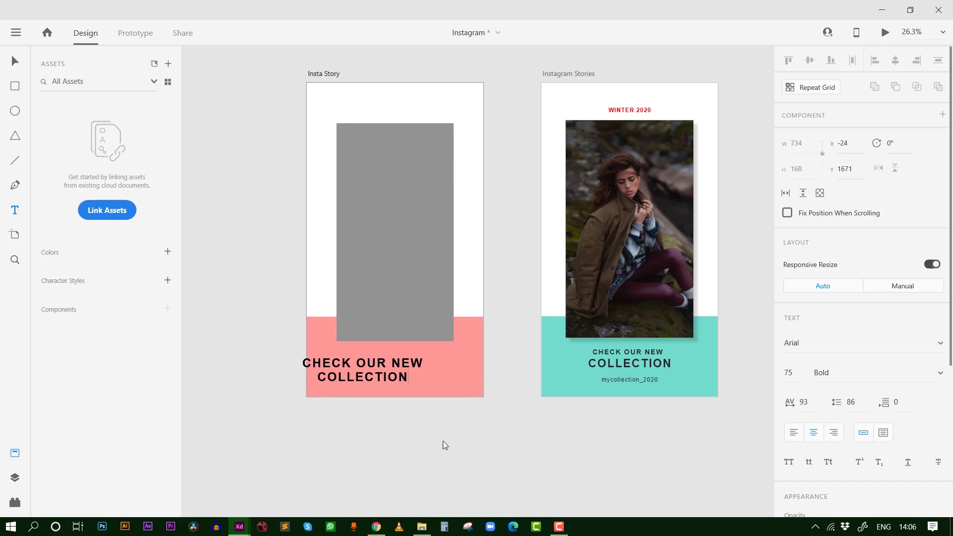
key(Escape)
click(13, 62)
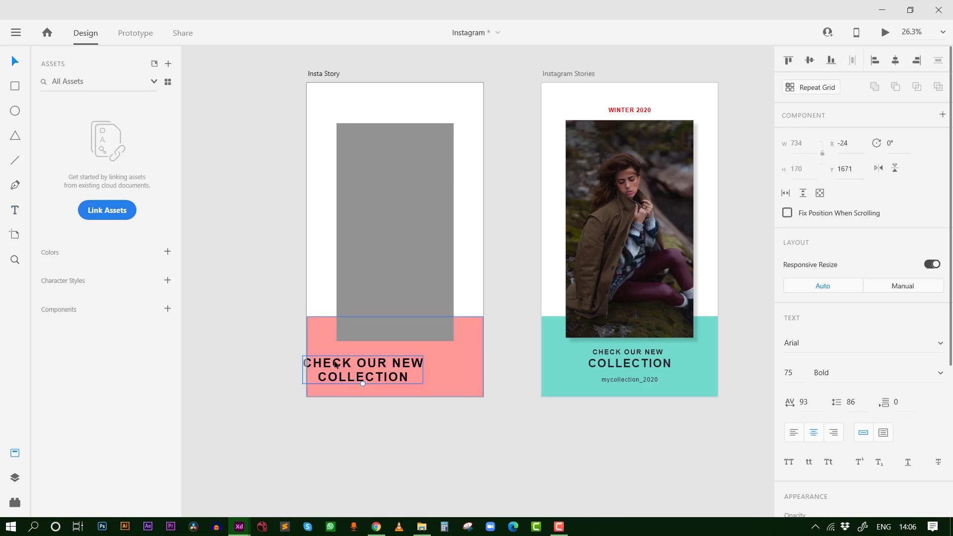
mouse_move(372, 368)
mouse_down()
mouse_move(394, 377)
mouse_move(398, 354)
mouse_up()
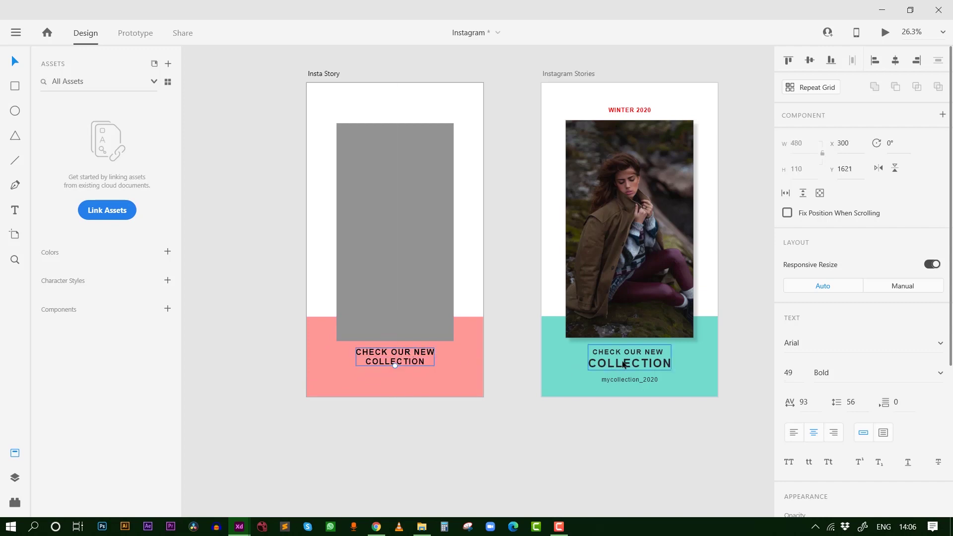
- Enlarge the word COLLECTION in the heading by two font-size steps
double_click(425, 363)
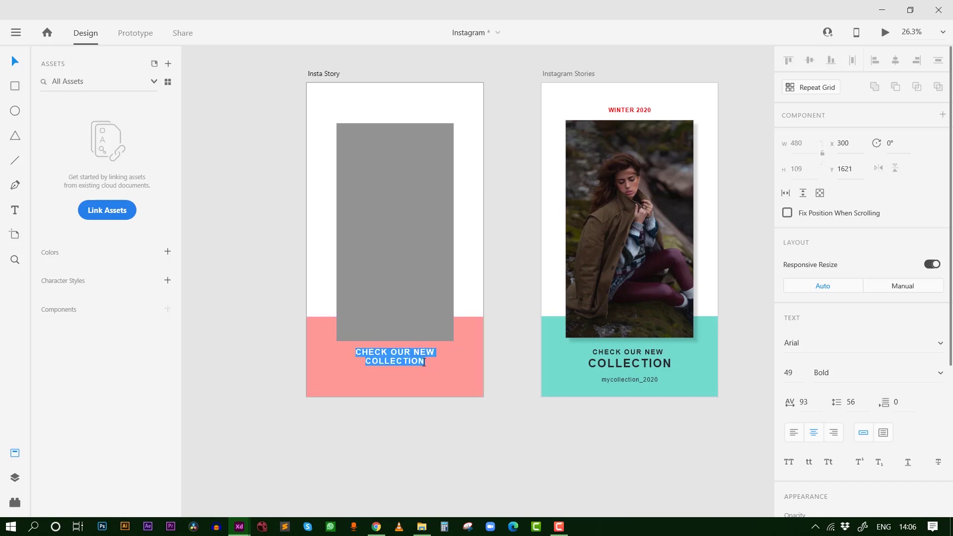
drag(424, 362, 366, 363)
click(792, 373)
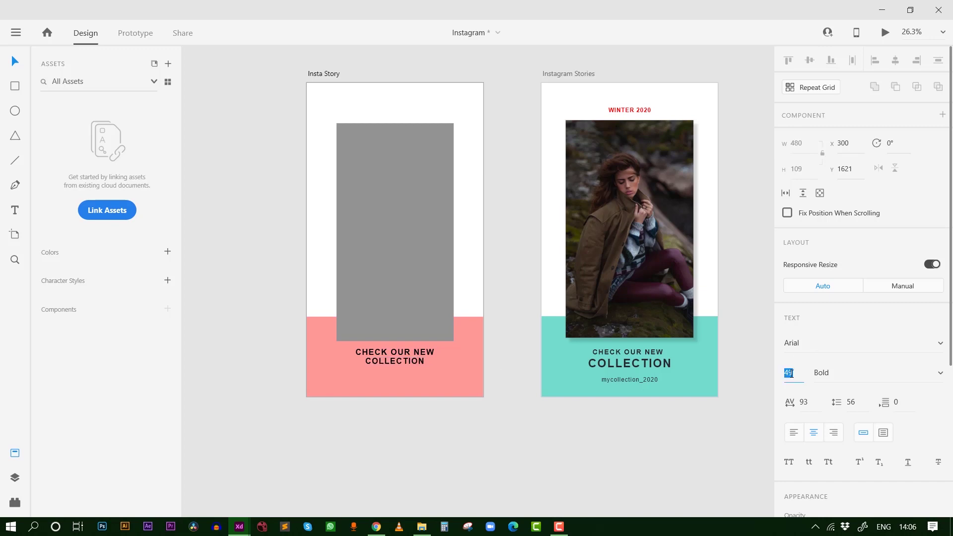
key(Up)
key(Up)
key(Up)
key(Up)
key(Up)
key(Up)
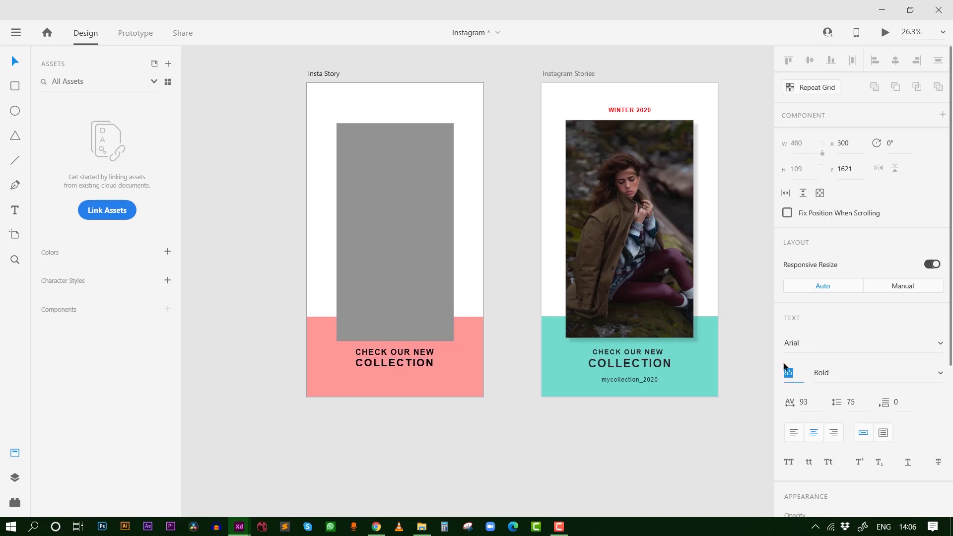
key(Up)
key(Up)
key(Up)
key(Up)
key(Up)
key(Up)
key(Up)
key(Up)
key(Up)
key(Up)
key(Up)
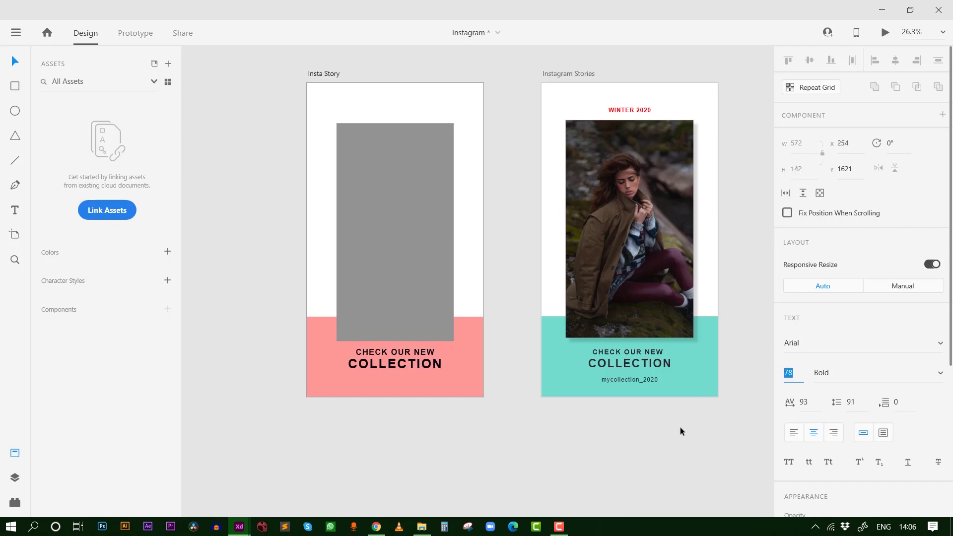
key(Escape)
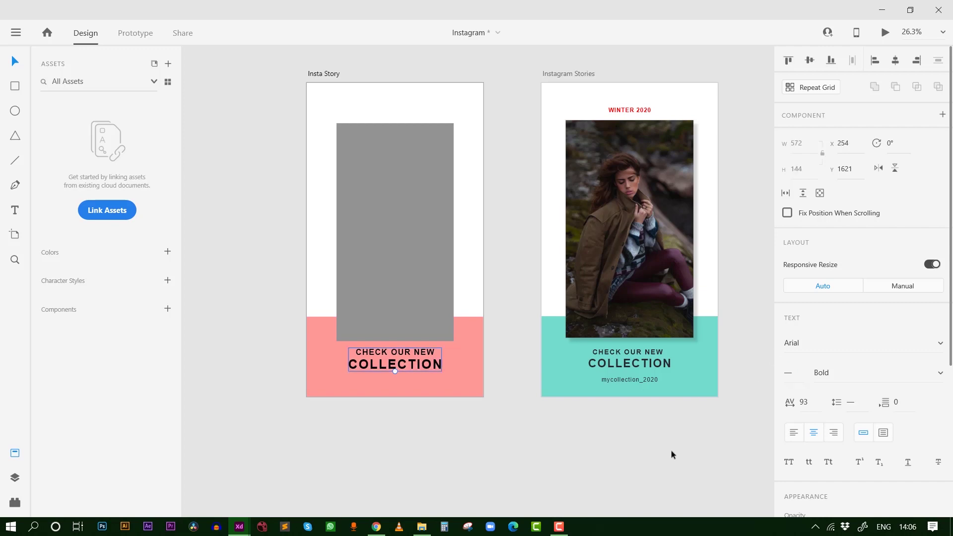
click(605, 427)
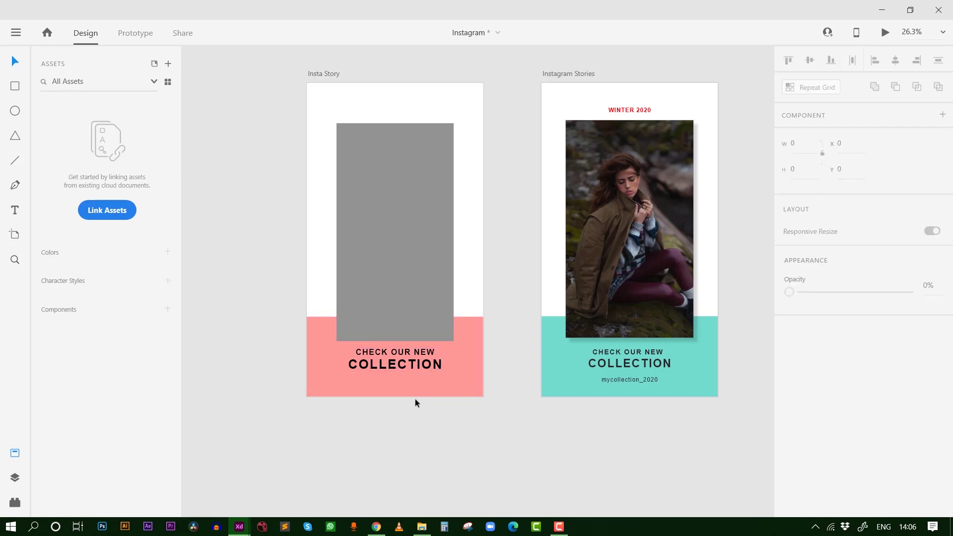
click(417, 364)
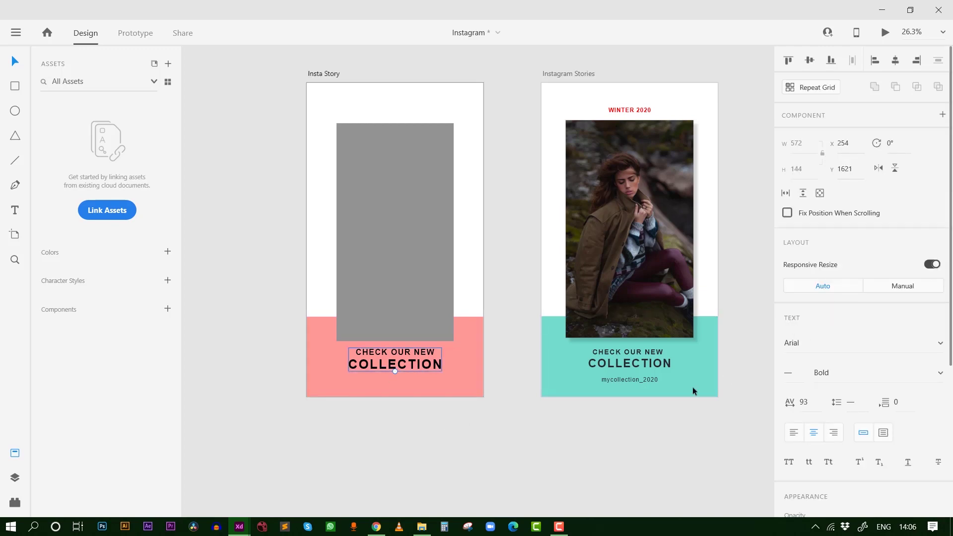
click(582, 427)
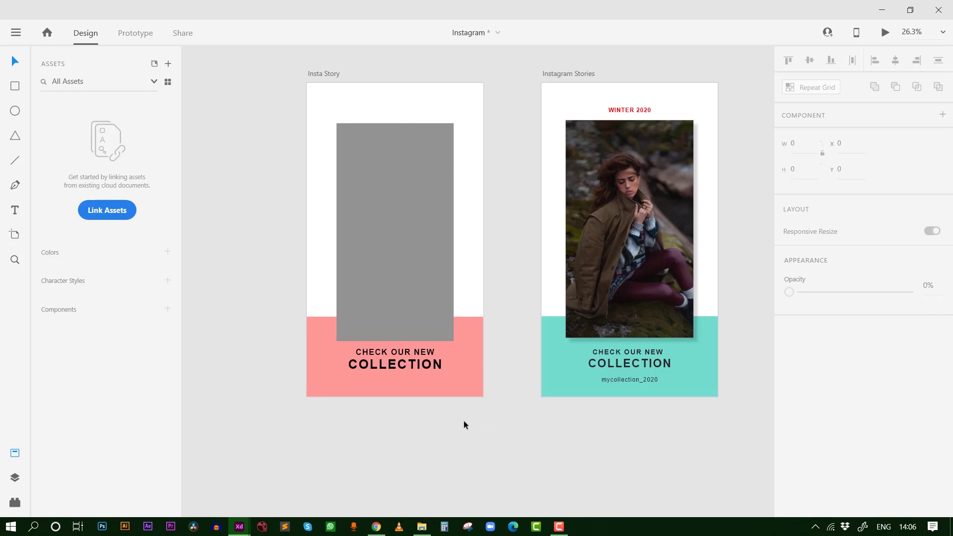
- Copy the mycollection_2020 caption onto Insta Story, centred below the heading
click(629, 379)
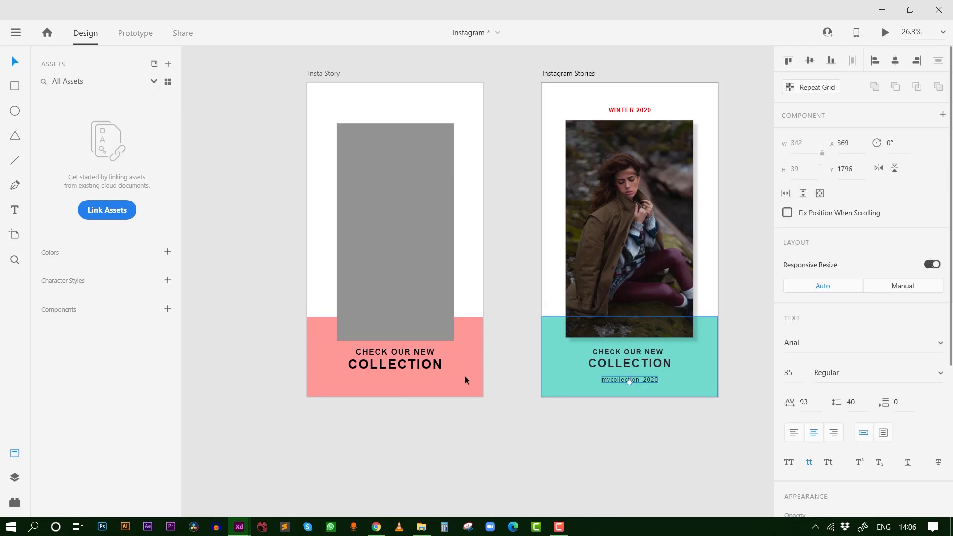
click(509, 415)
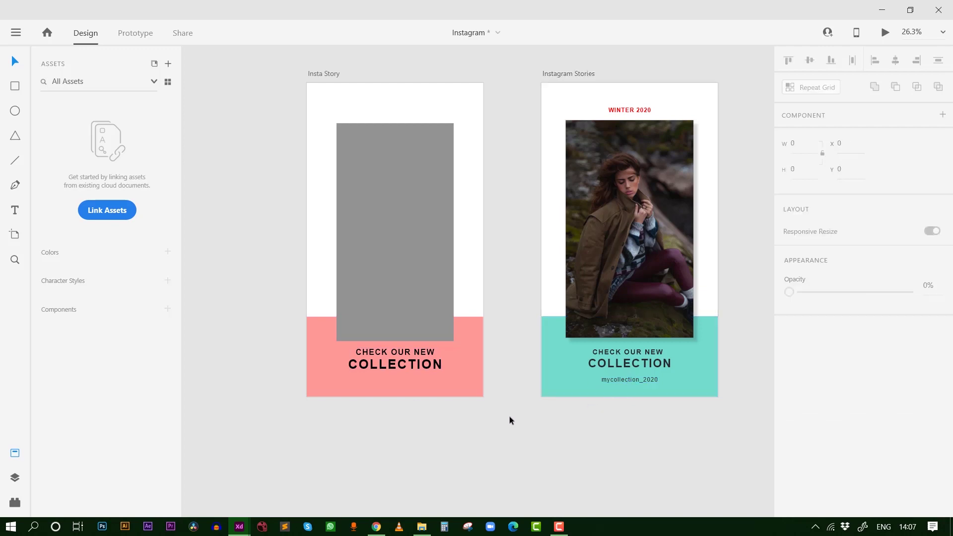
drag(395, 359, 389, 412)
text(mycoll)
key(Escape)
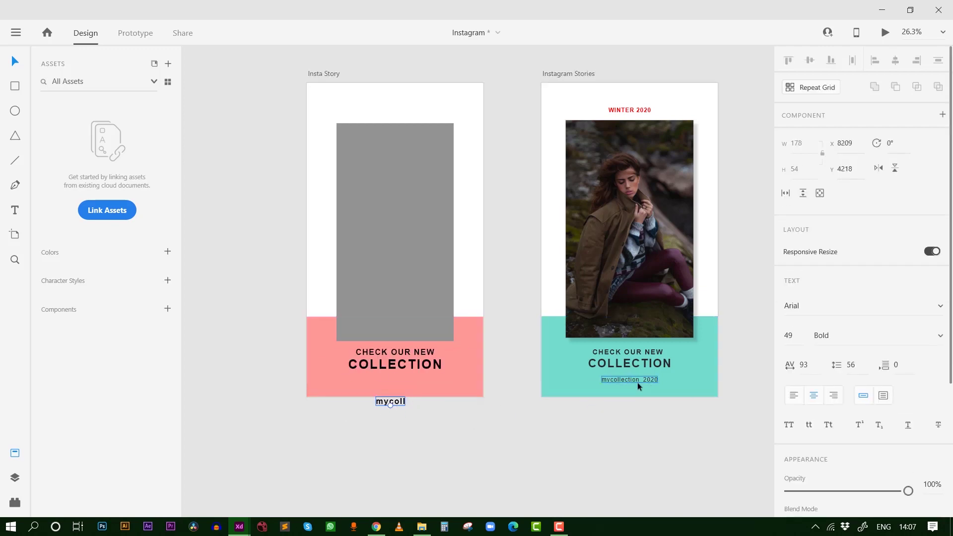
click(636, 379)
mouse_move(636, 380)
mouse_down()
mouse_move(402, 390)
mouse_move(403, 380)
mouse_up()
click(427, 413)
- Copy the red WINTER 2020 title to the top of Insta Story, centred horizontally
scroll(504, 265, up, 4)
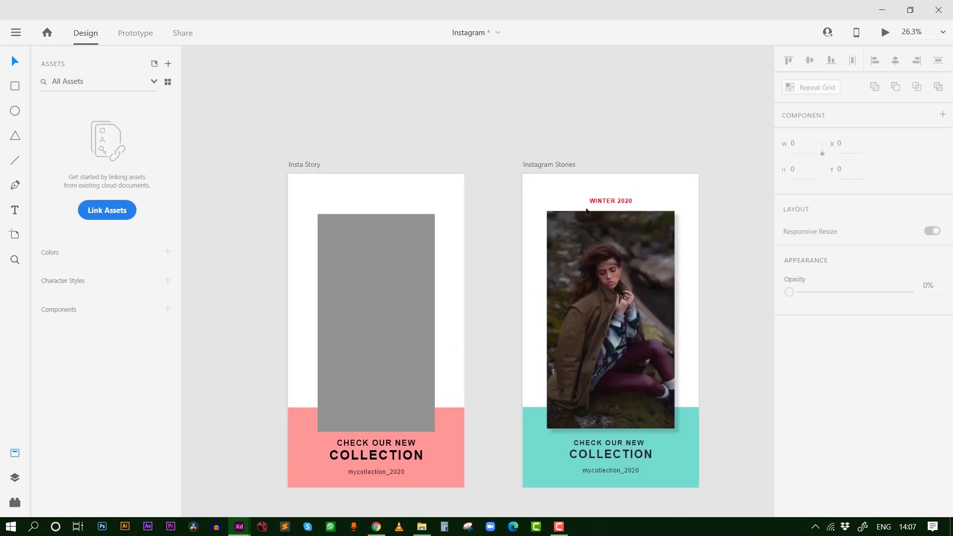
drag(608, 201, 427, 207)
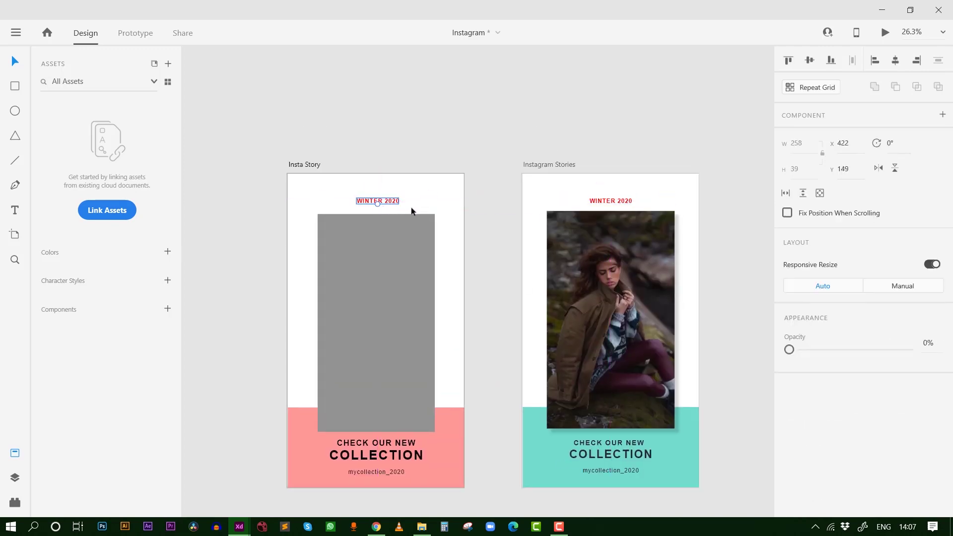
drag(394, 203, 386, 204)
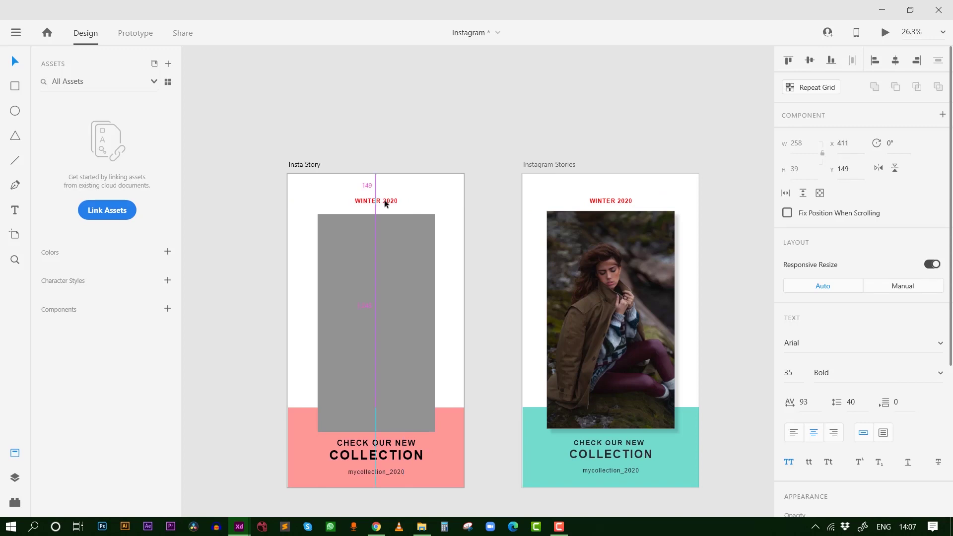
click(447, 217)
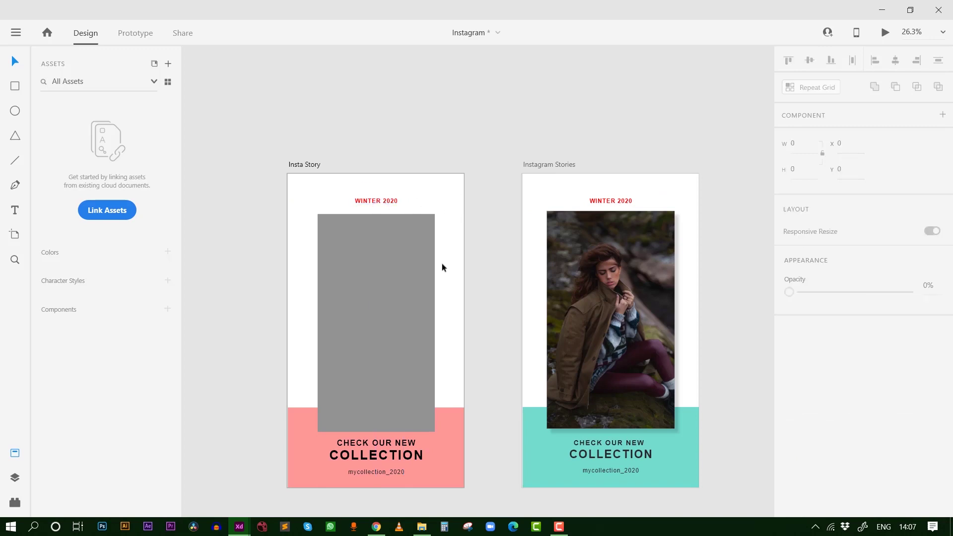
drag(442, 267, 441, 194)
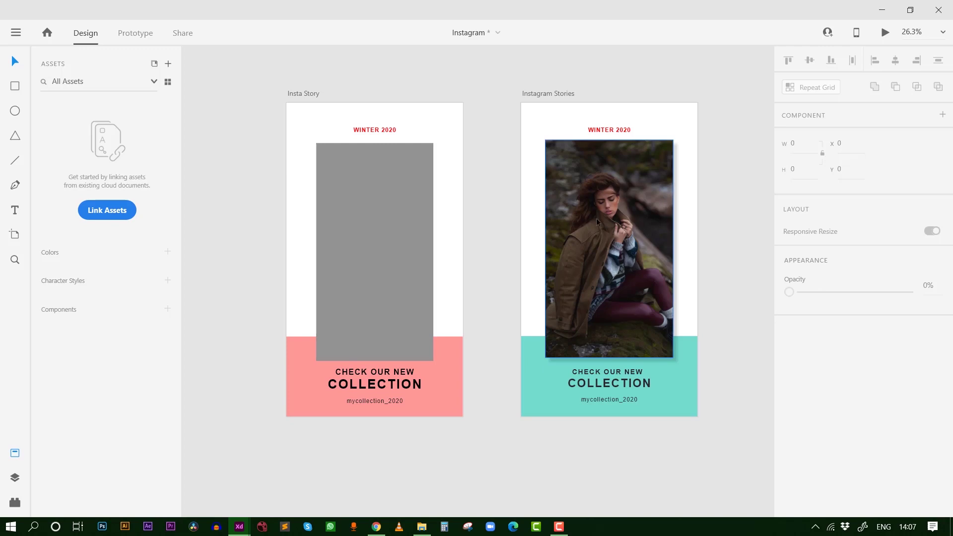
- Drop the woman-in-coat photo from Downloads into the Insta Story placeholder
click(424, 527)
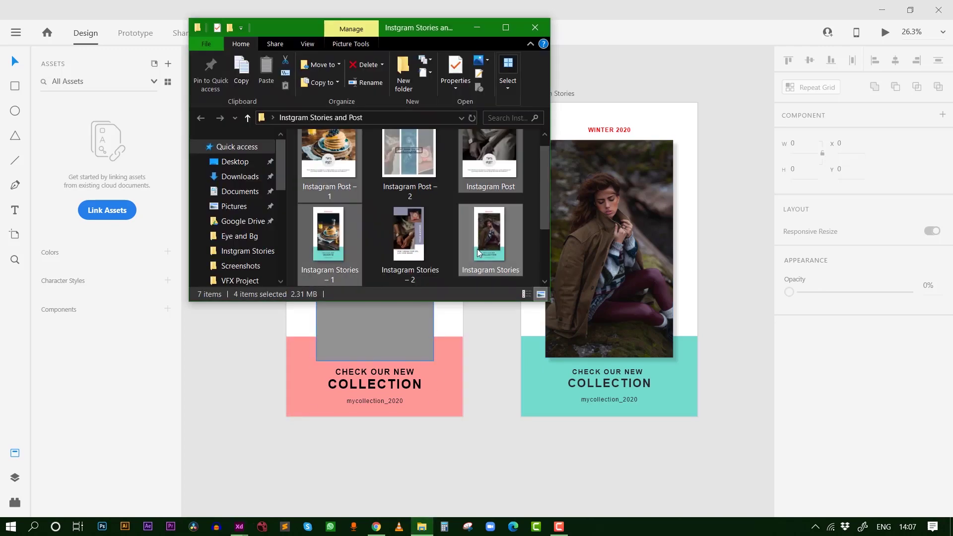
click(248, 176)
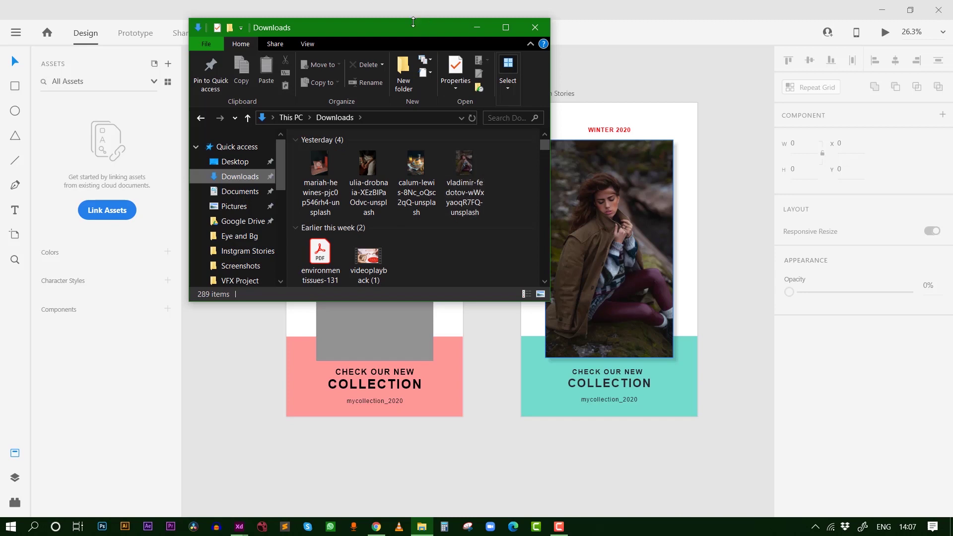
drag(413, 21, 741, 34)
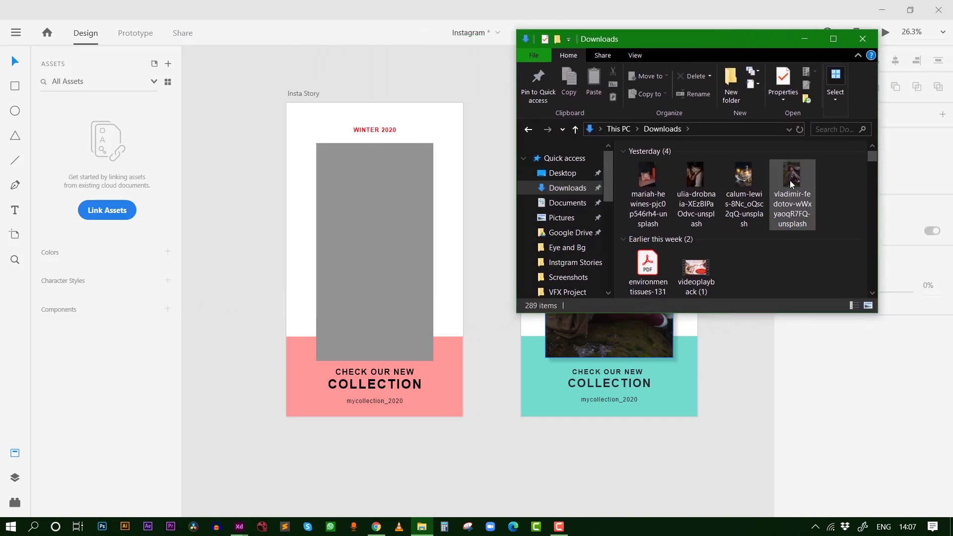
drag(791, 180, 386, 240)
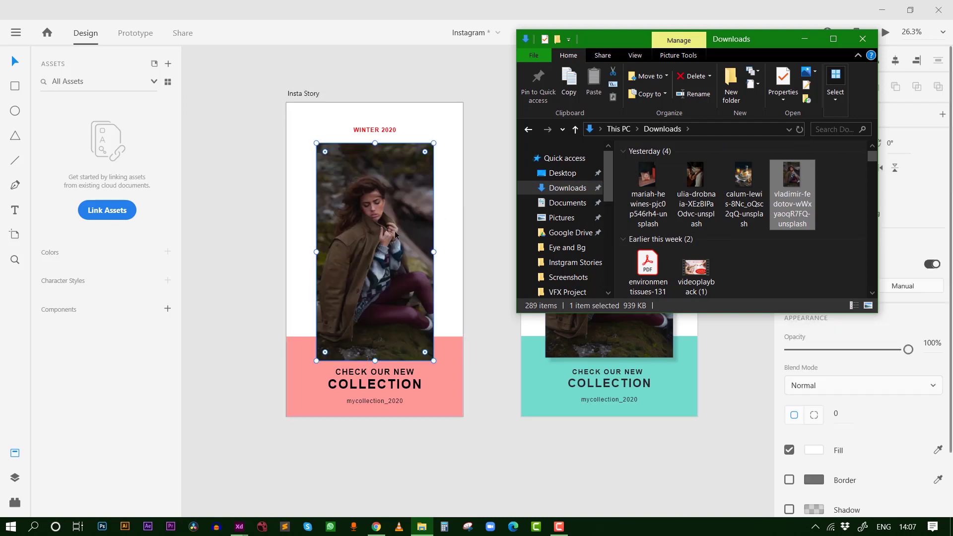
click(594, 455)
scroll(640, 267, right, 5)
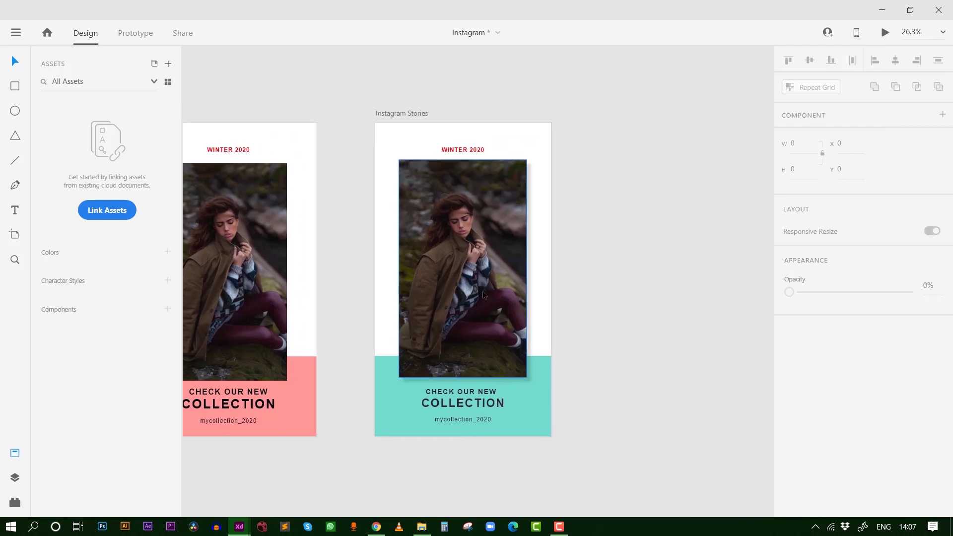
scroll(434, 329, up, 1)
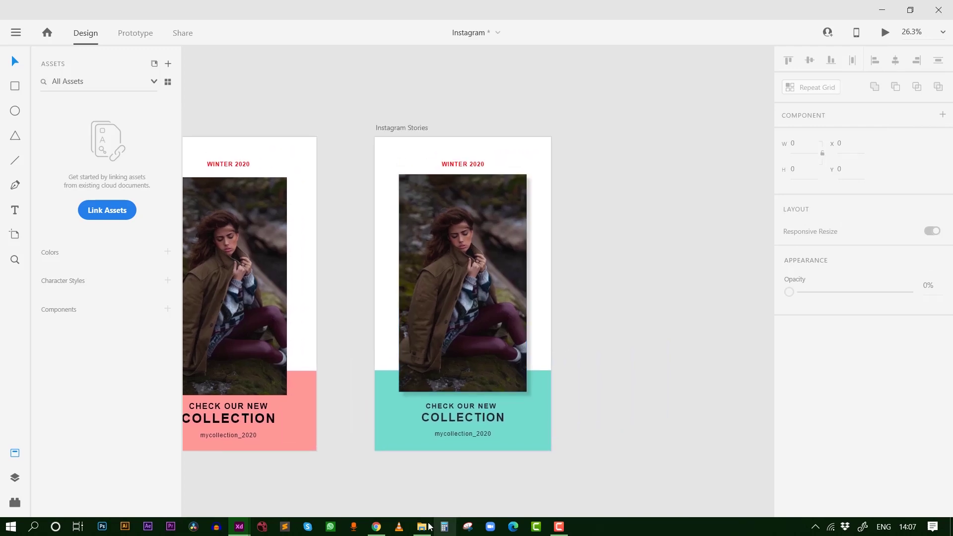
- Try the pancake and watch photos in the Instagram Stories frame, then restore the woman's photo
click(422, 526)
click(766, 279)
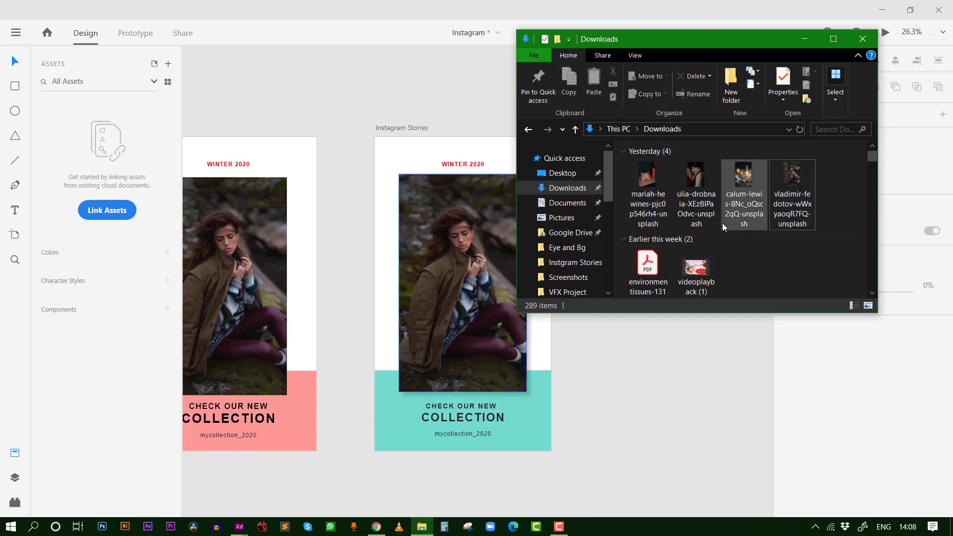
click(742, 198)
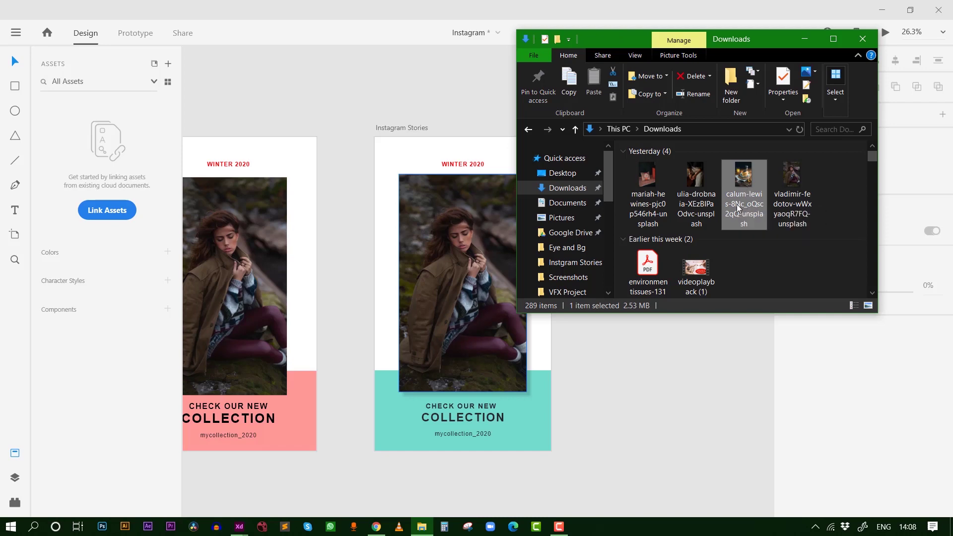
drag(736, 204, 489, 287)
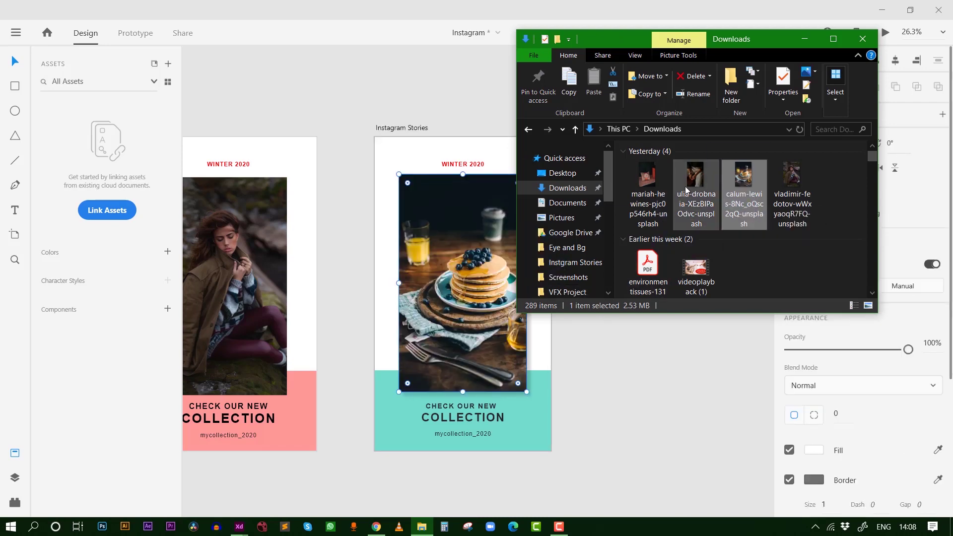
drag(695, 188, 476, 258)
drag(639, 187, 501, 298)
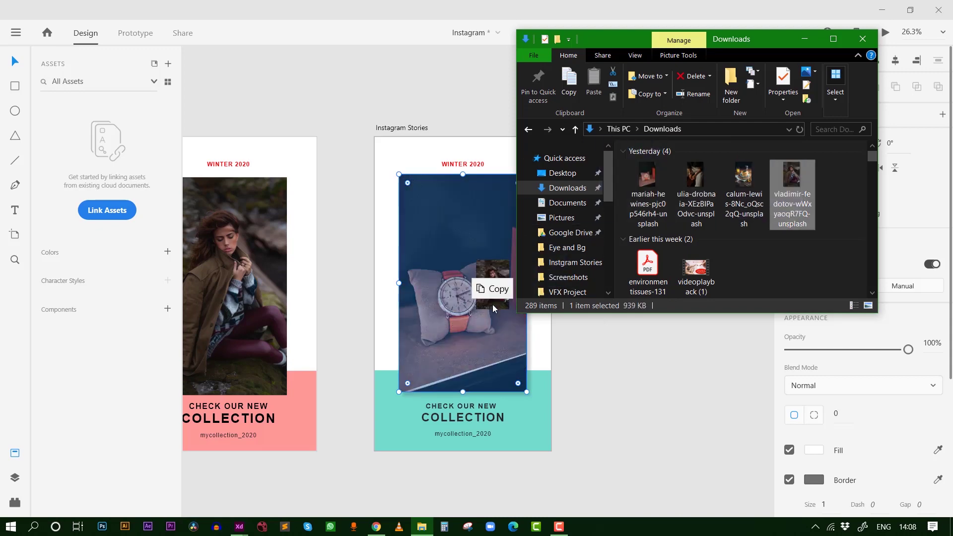
drag(798, 200, 490, 287)
click(631, 390)
scroll(467, 269, left, 5)
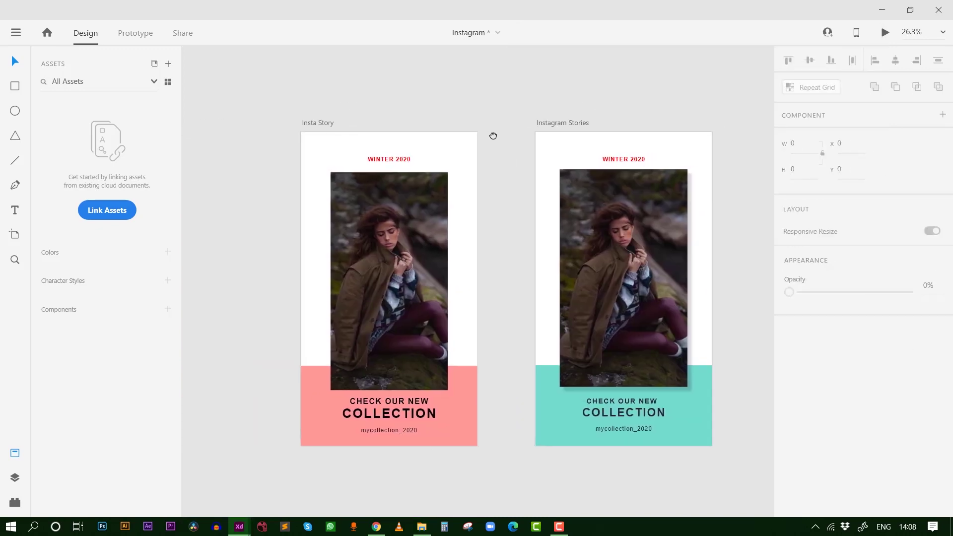
- Give the Insta Story photo a drop shadow with offsets 25, 25 and blur 22
scroll(745, 256, up, 2)
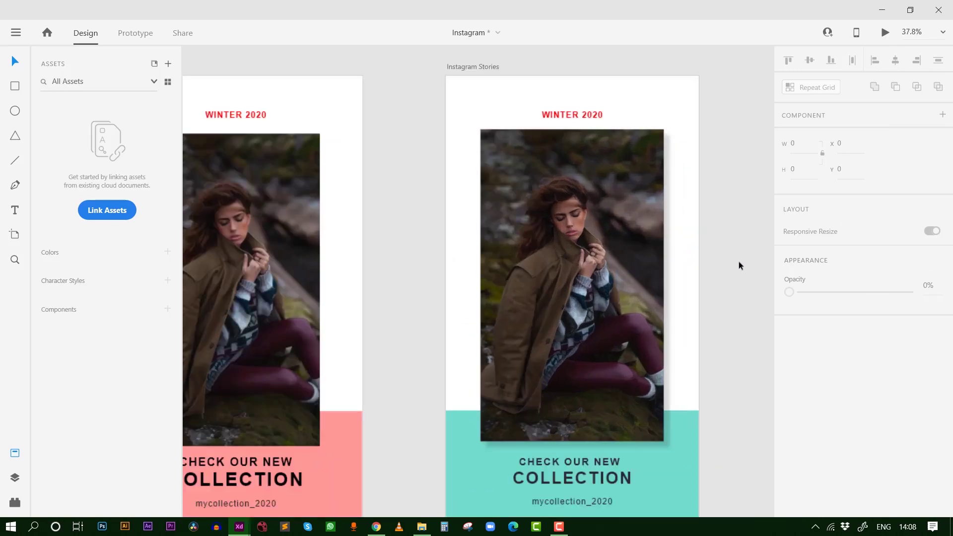
scroll(695, 270, up, 3)
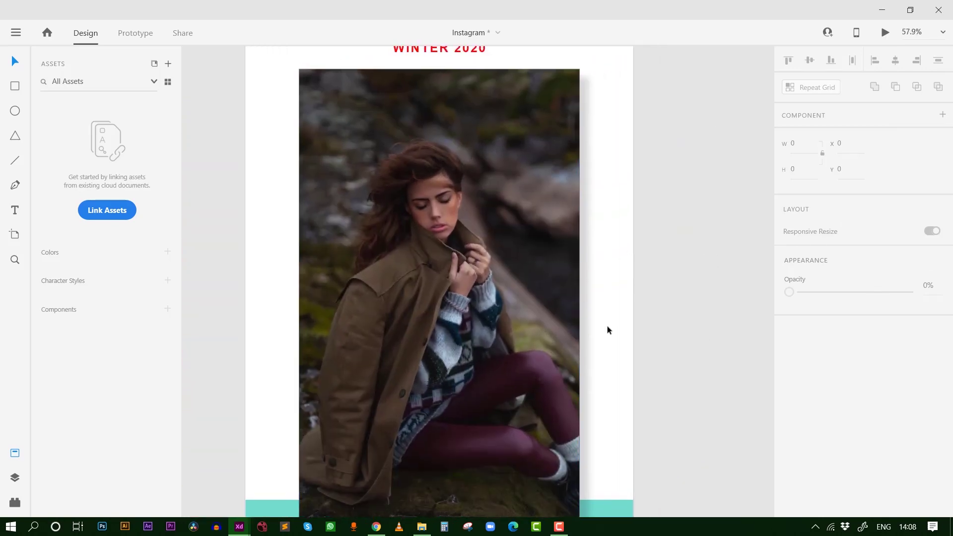
scroll(606, 329, down, 3)
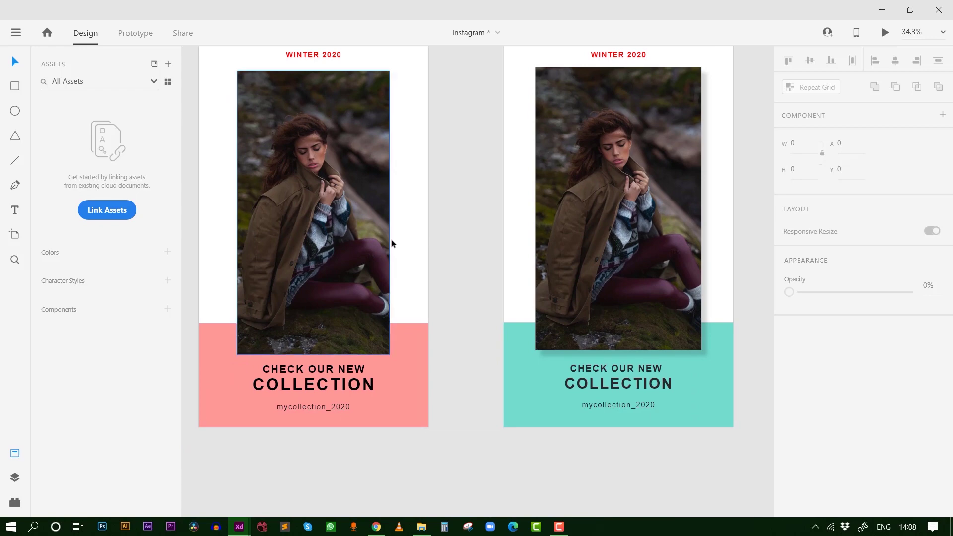
scroll(477, 266, left, 2)
scroll(477, 268, right, 1)
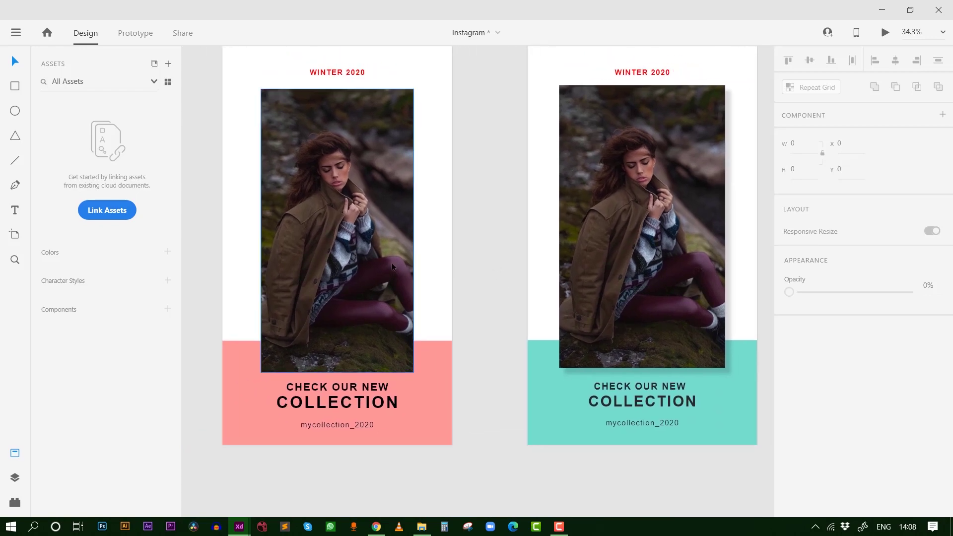
click(392, 266)
scroll(842, 478, down, 3)
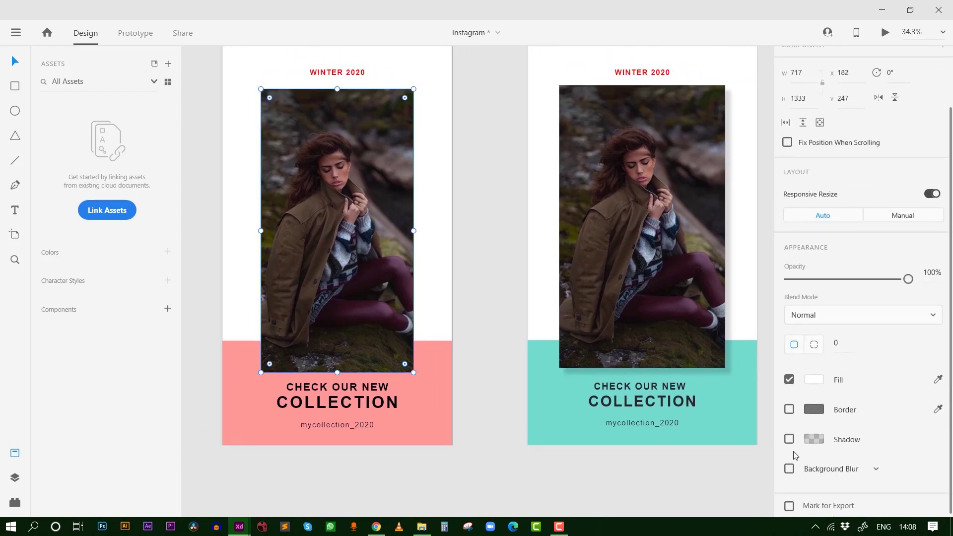
click(790, 439)
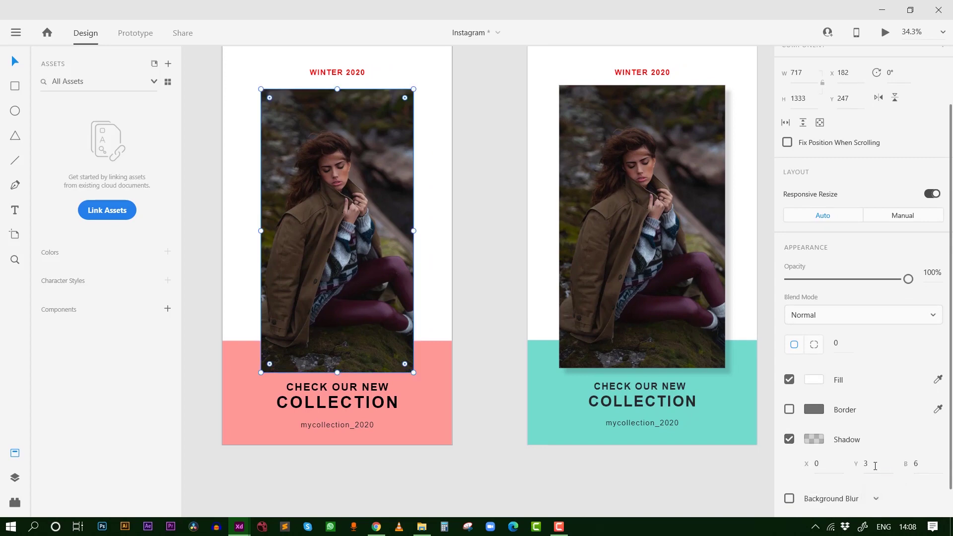
key(Return)
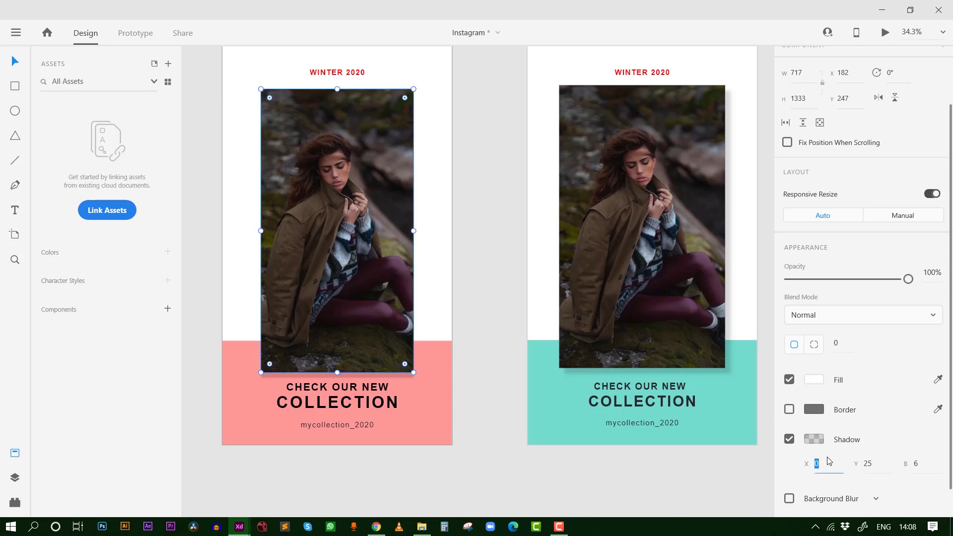
text(25)
key(Return)
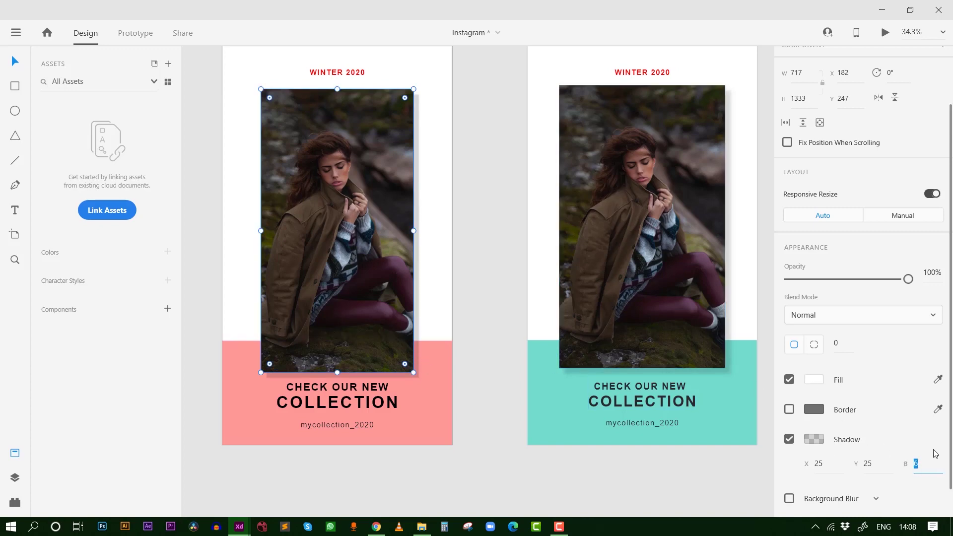
text(2)
key(Return)
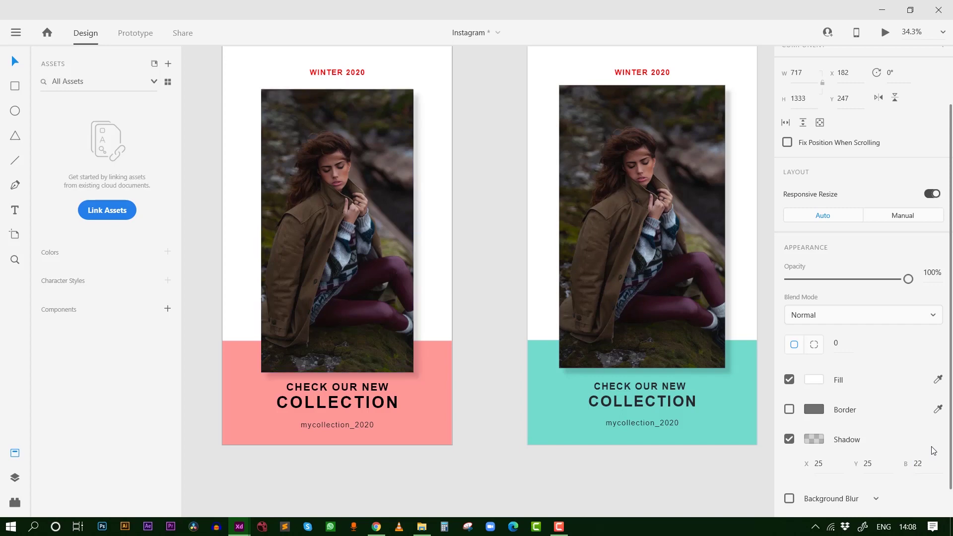
- Compare with the right story's photo shadow and change the left photo's blur to 17
click(690, 300)
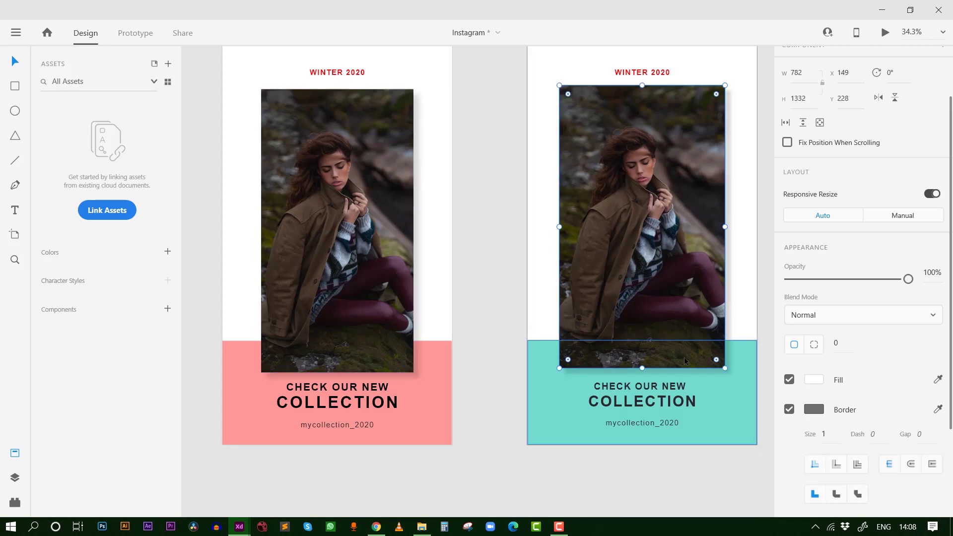
scroll(906, 433, down, 5)
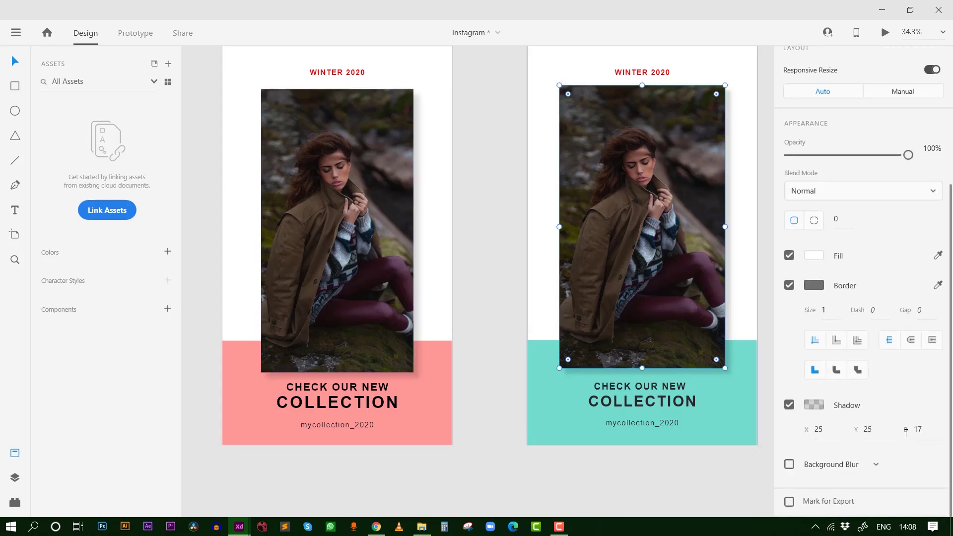
click(397, 297)
click(926, 430)
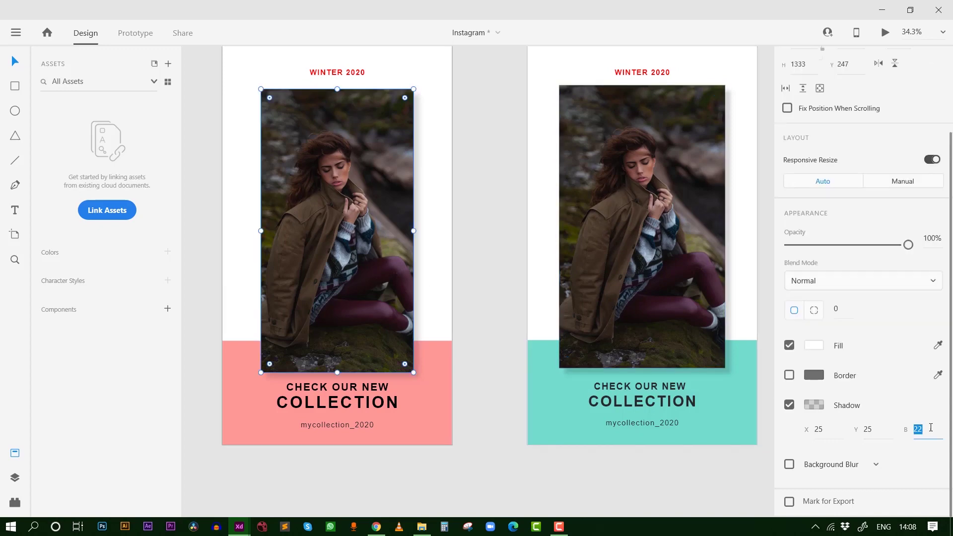
text(17)
key(Return)
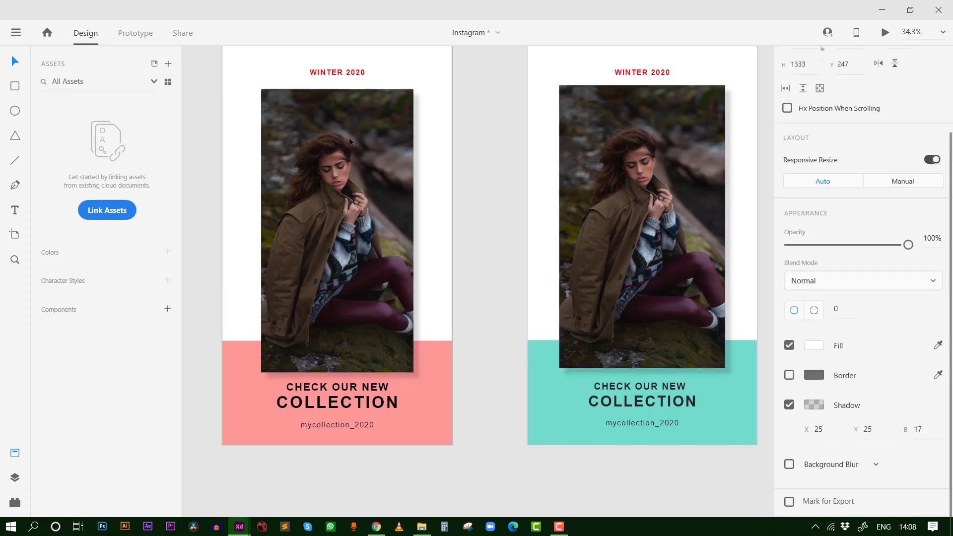
click(481, 143)
scroll(475, 236, down, 2)
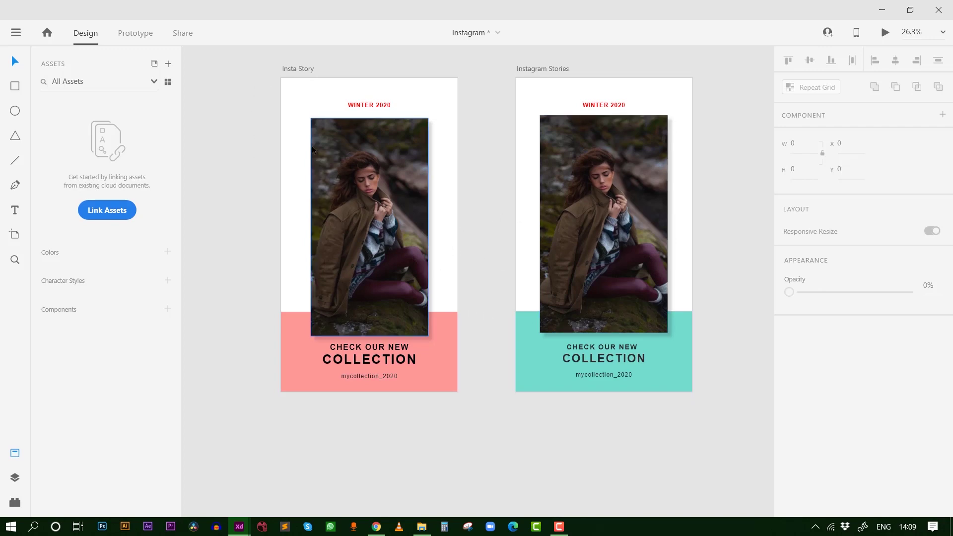
click(290, 68)
click(885, 33)
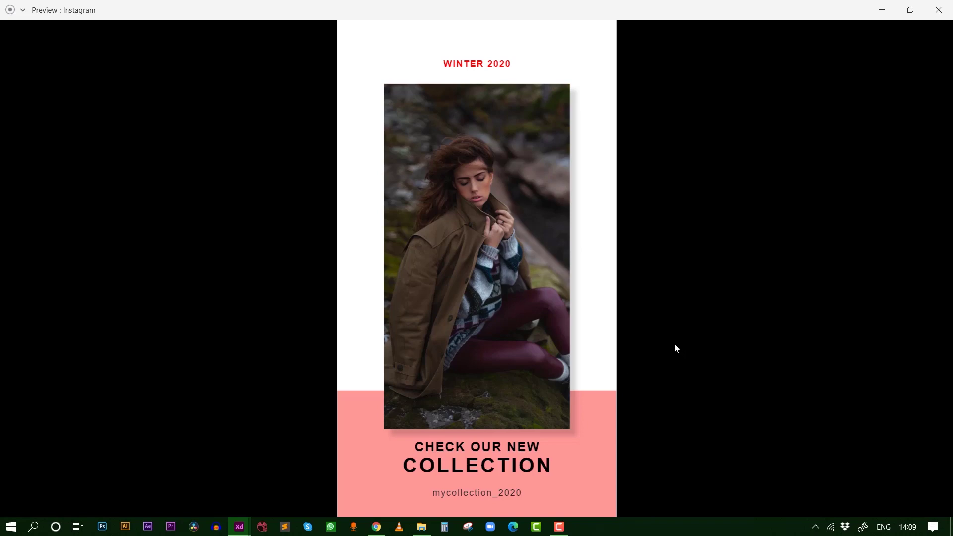
click(938, 10)
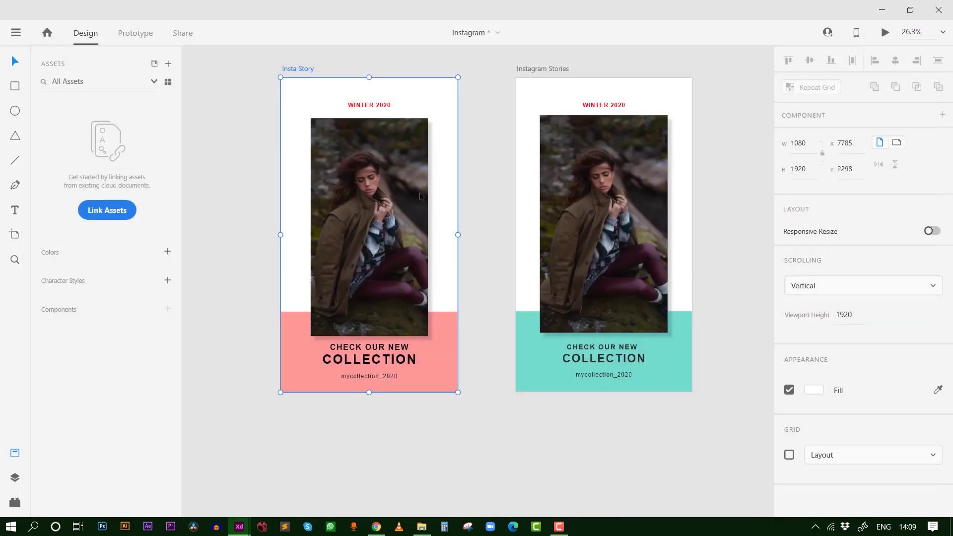
click(484, 114)
scroll(447, 124, up, 2)
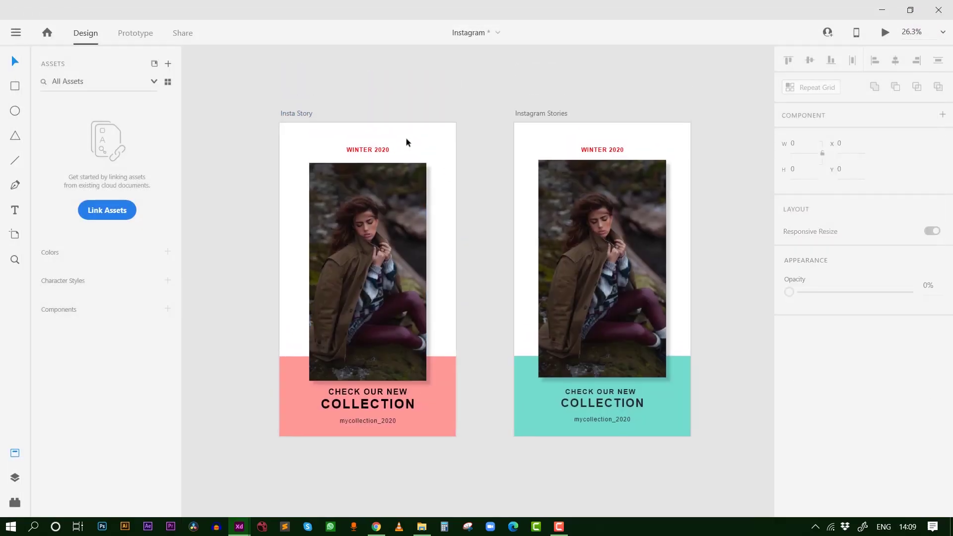
click(299, 113)
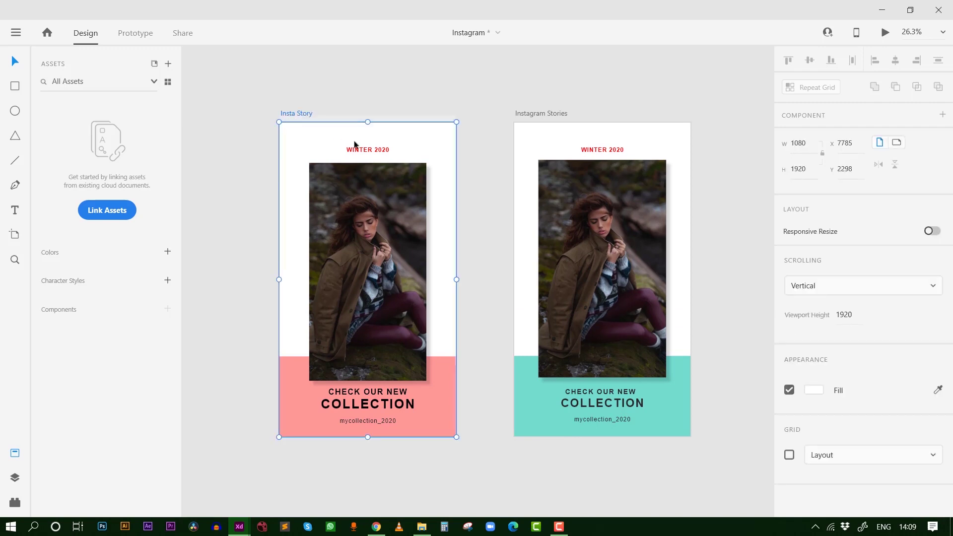
key(ctrl+e)
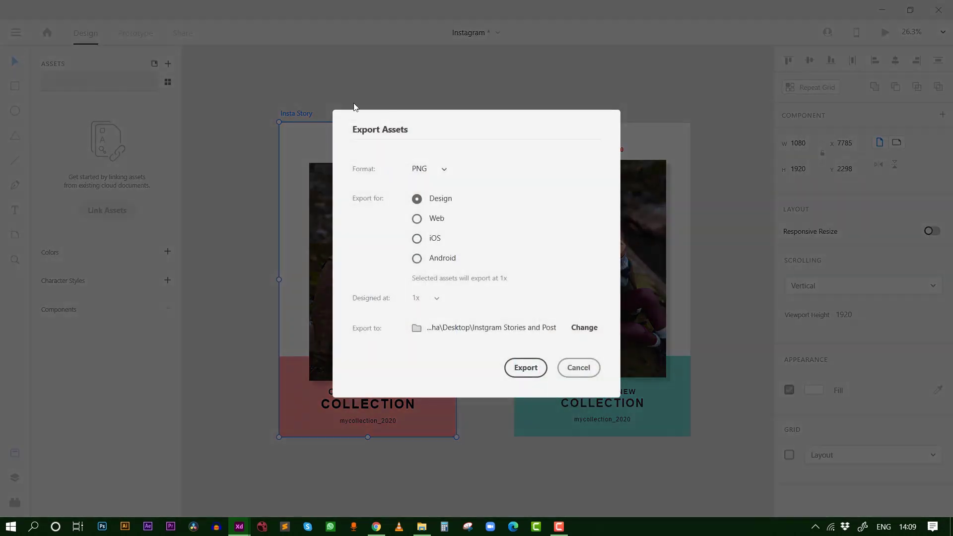
click(578, 368)
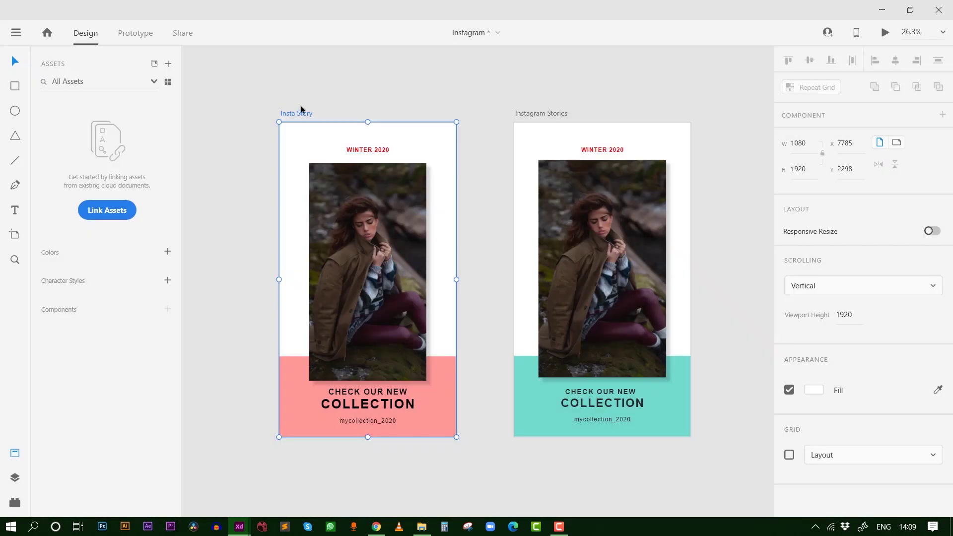
click(16, 33)
mouse_move(85, 425)
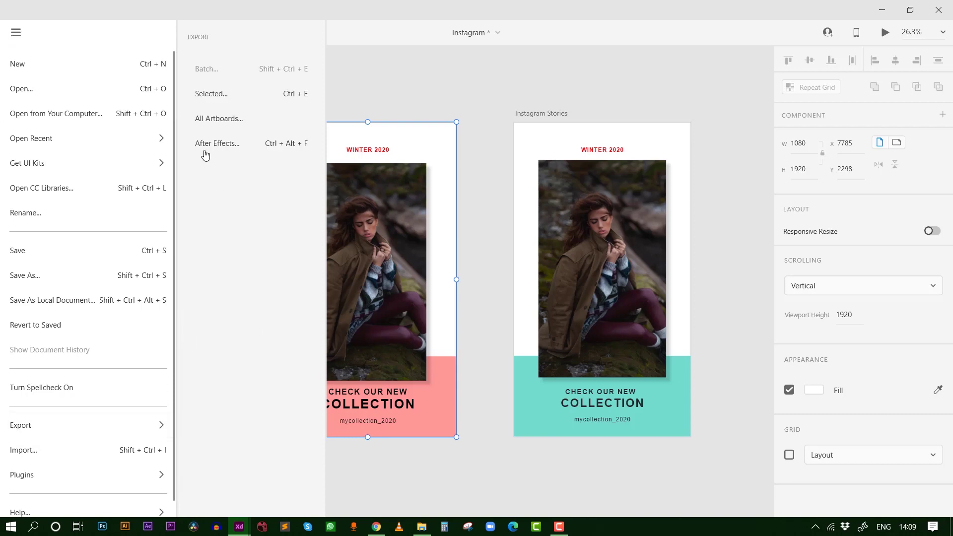
click(212, 97)
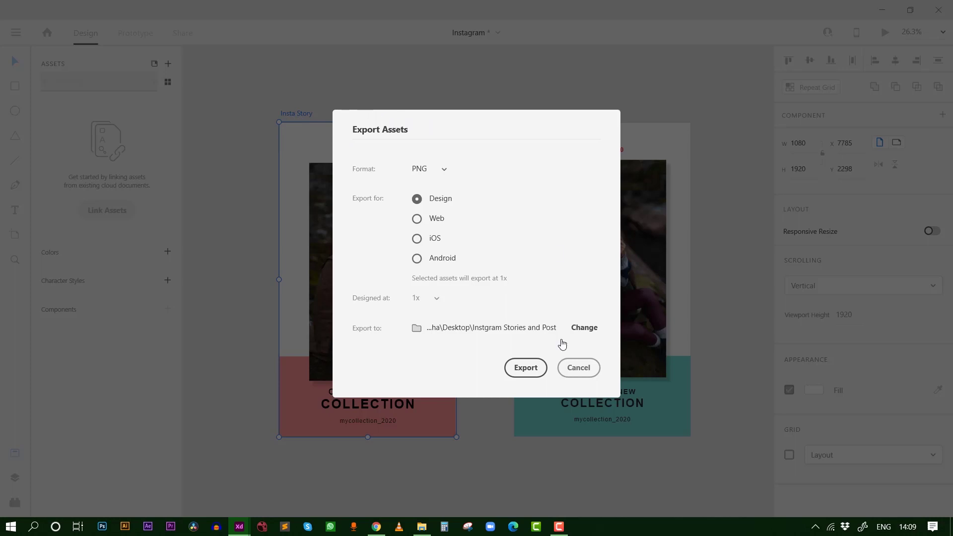
click(579, 368)
shift+click(541, 113)
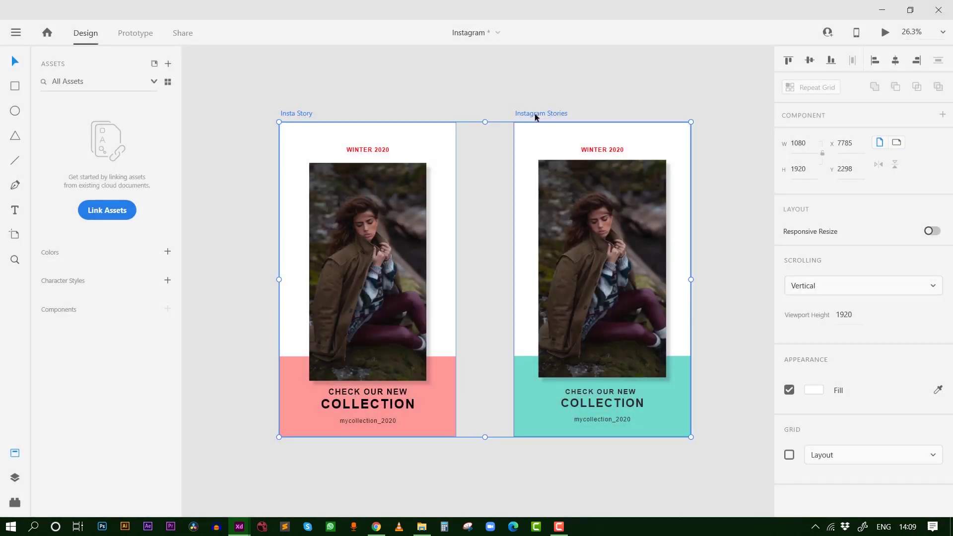
click(16, 32)
mouse_move(75, 425)
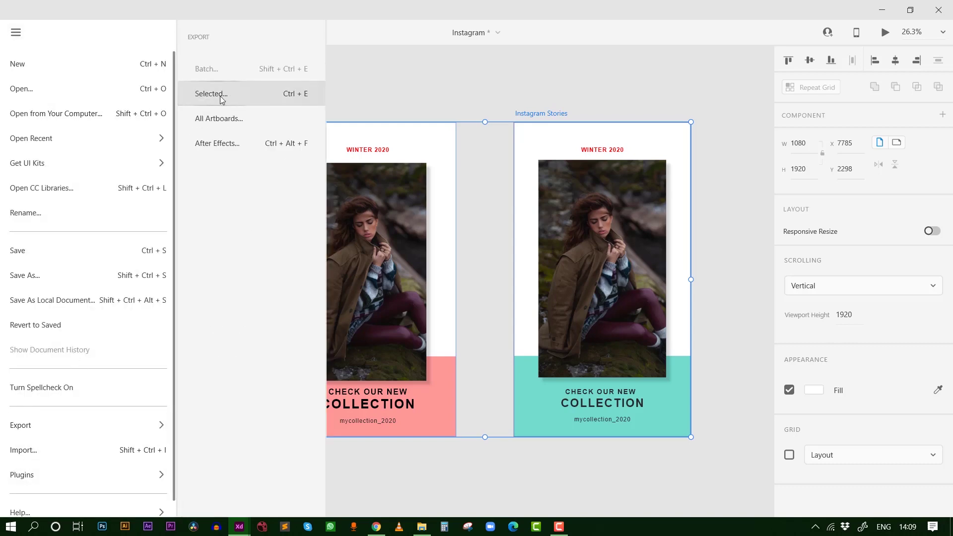
click(217, 95)
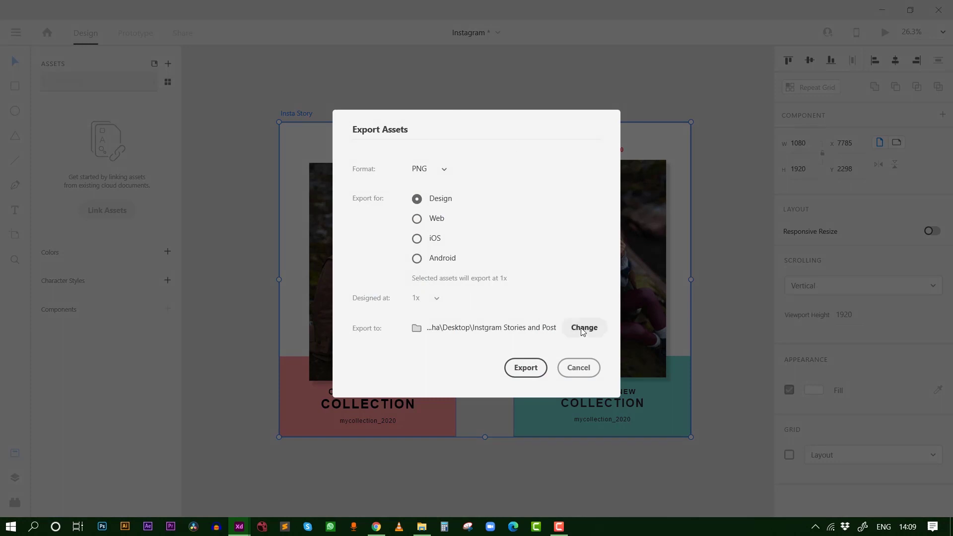
click(431, 169)
click(426, 243)
click(431, 171)
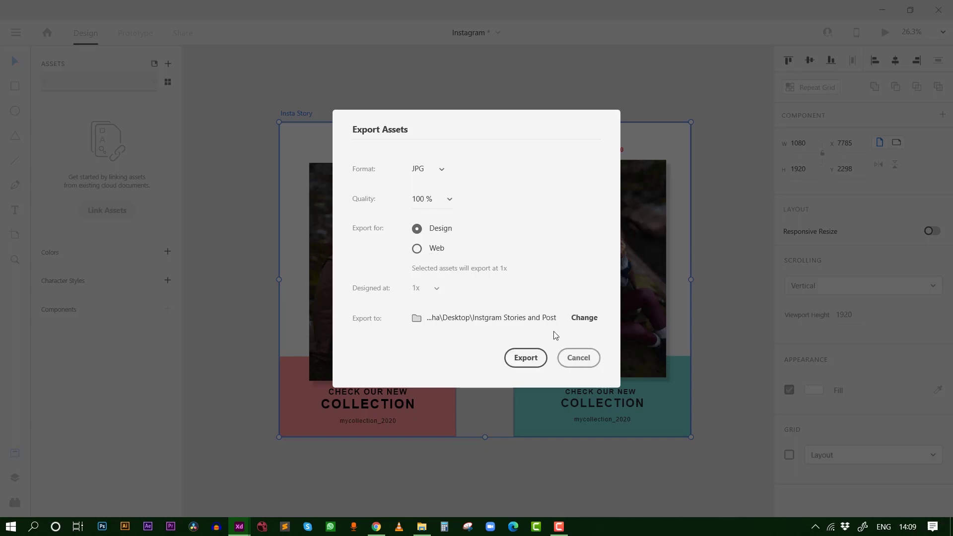
click(578, 358)
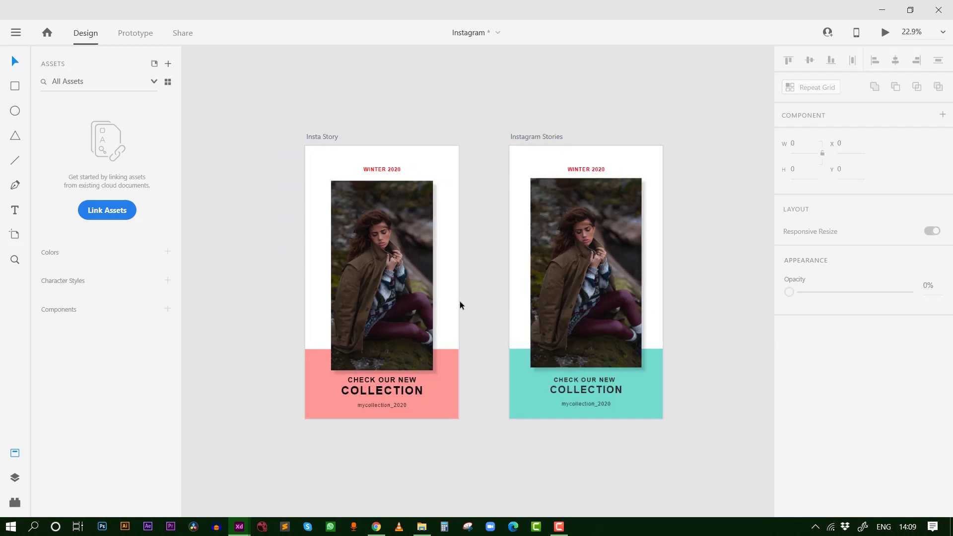
- Move the watch Instagram Post artboard up and right into empty canvas space
scroll(460, 301, down, 5)
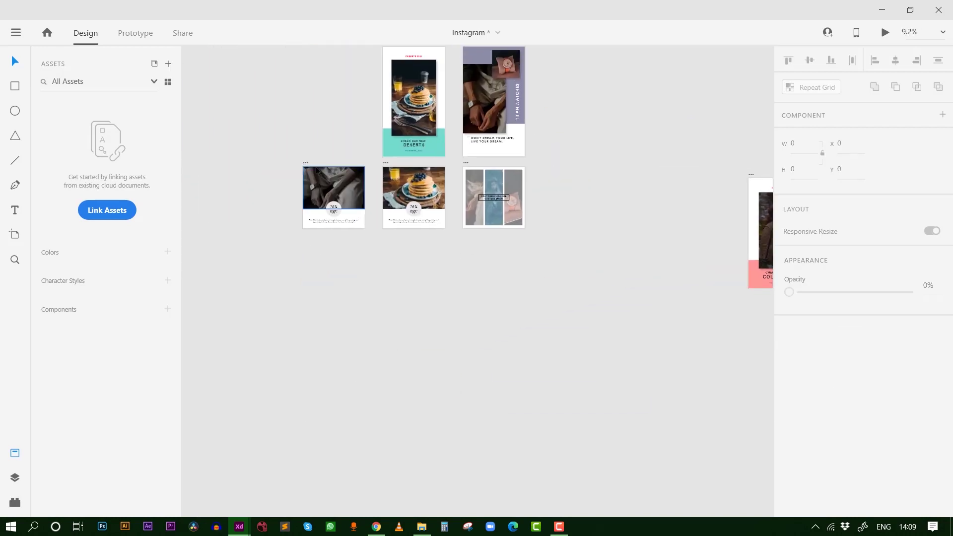
mouse_move(307, 164)
mouse_down()
mouse_move(679, 370)
mouse_move(467, 263)
mouse_up()
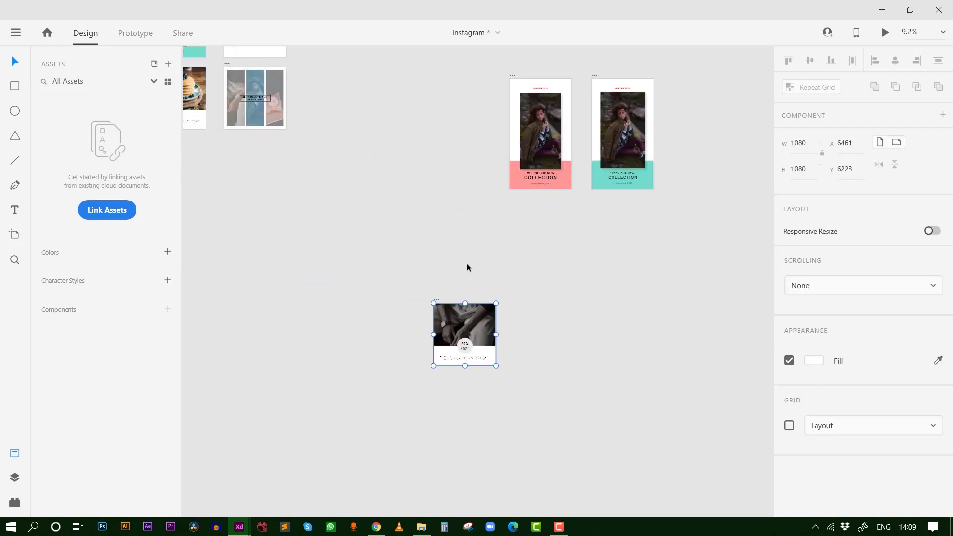
scroll(496, 308, up, 2)
scroll(460, 296, up, 1)
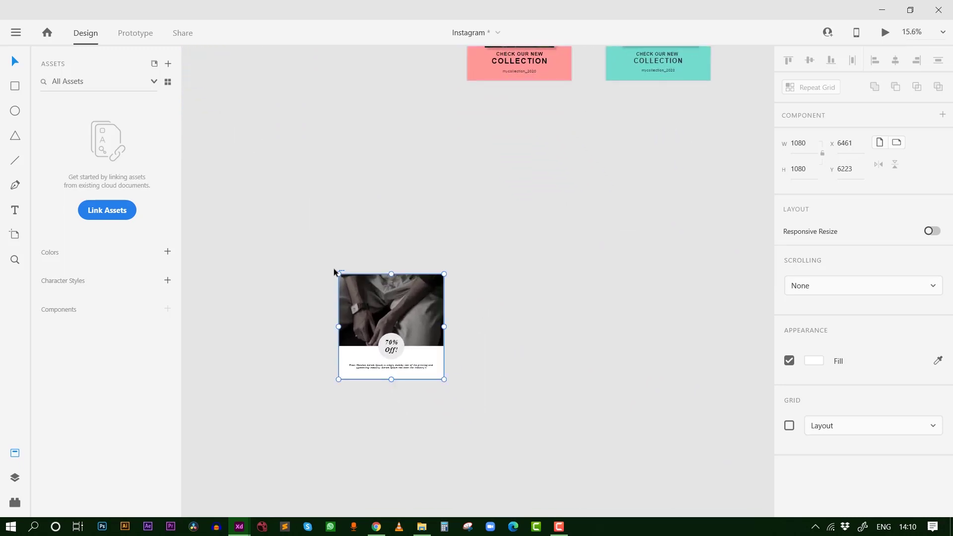
mouse_move(339, 271)
mouse_down()
mouse_move(618, 185)
mouse_move(612, 182)
mouse_up()
scroll(611, 170, up, 2)
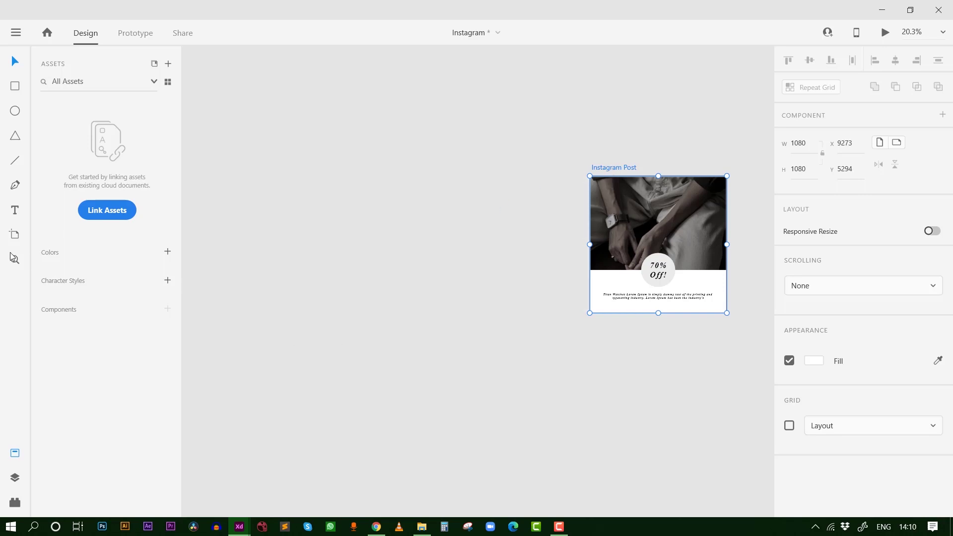
- Add a blank square Instagram Post – 3 artboard beside the watch post
click(14, 234)
scroll(860, 453, down, 3)
scroll(854, 447, down, 5)
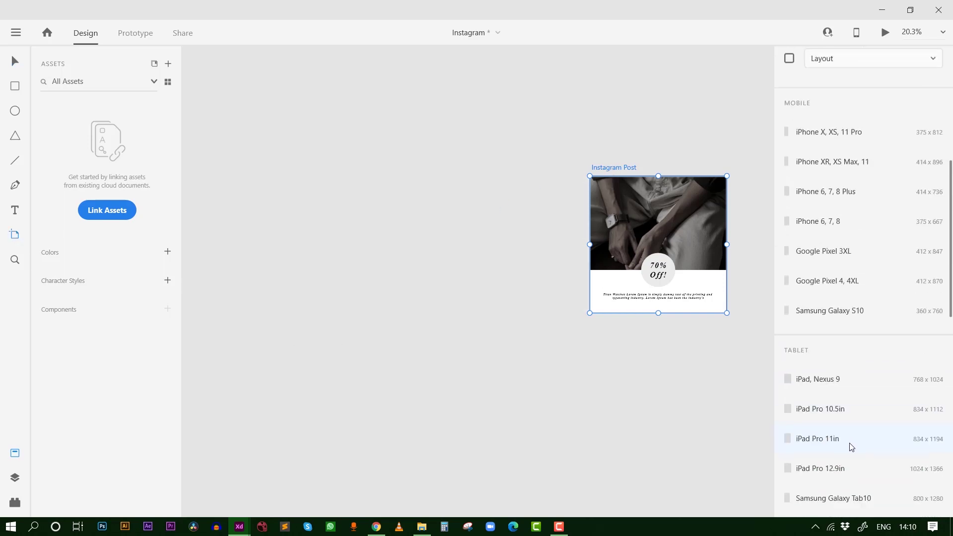
scroll(847, 445, down, 5)
scroll(847, 445, down, 3)
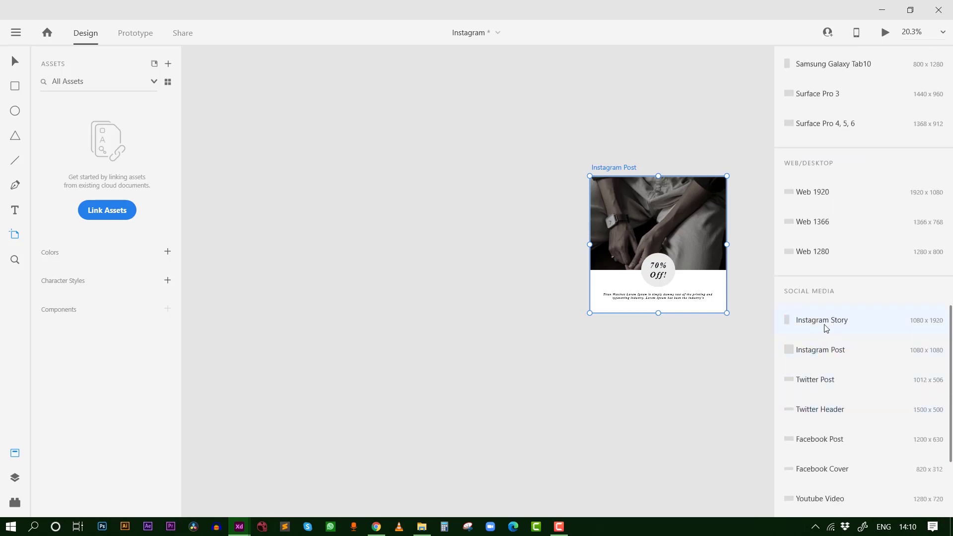
click(820, 353)
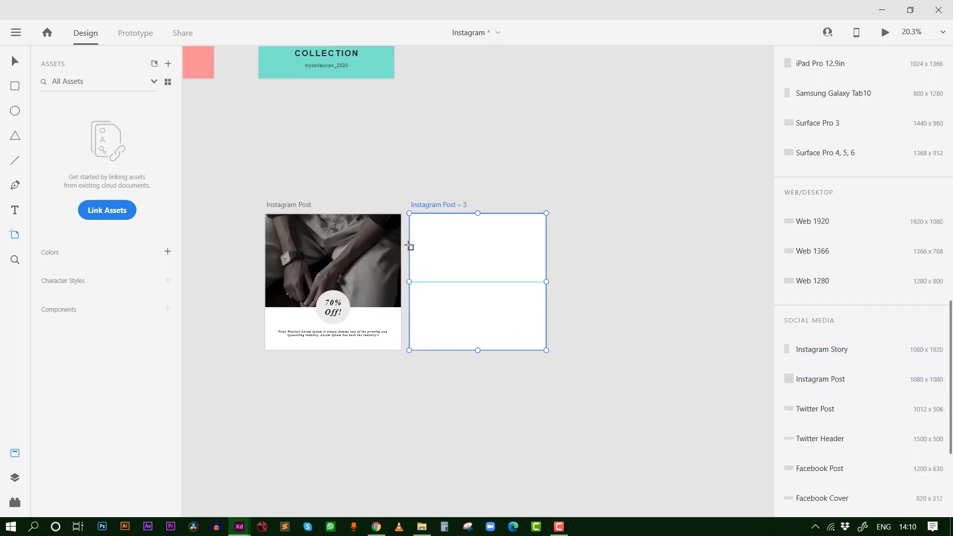
- Select the watch post's photo and 70% Off! circle badge, then deselect
click(14, 63)
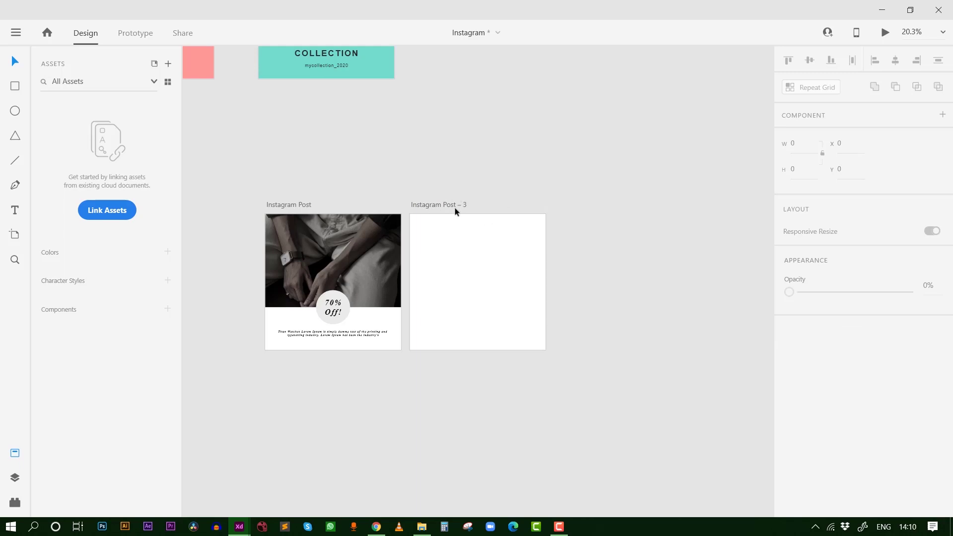
scroll(390, 199, up, 3)
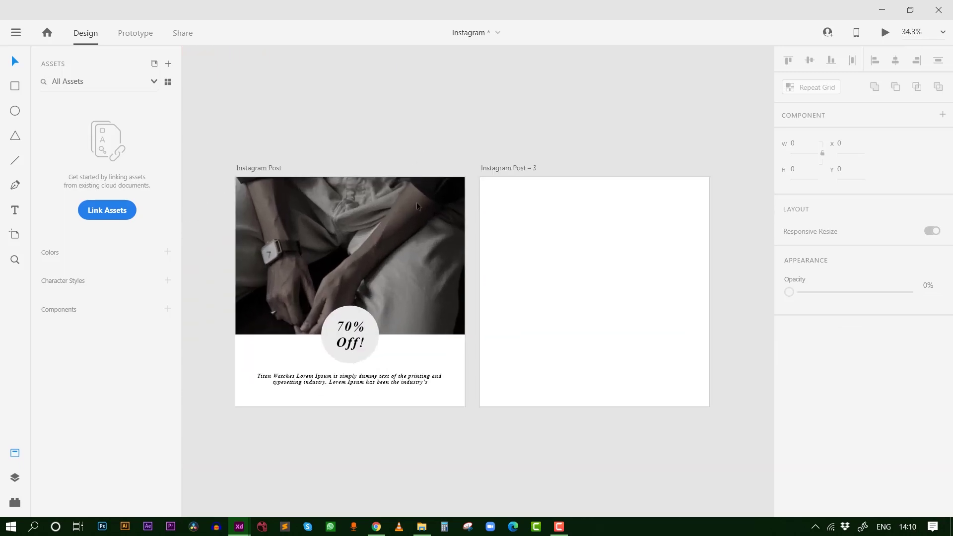
click(422, 261)
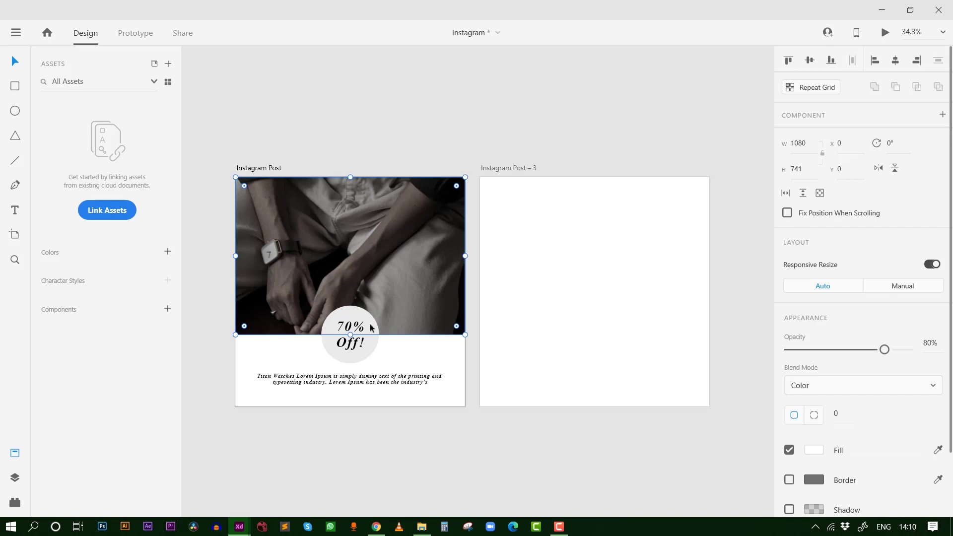
click(371, 350)
click(463, 130)
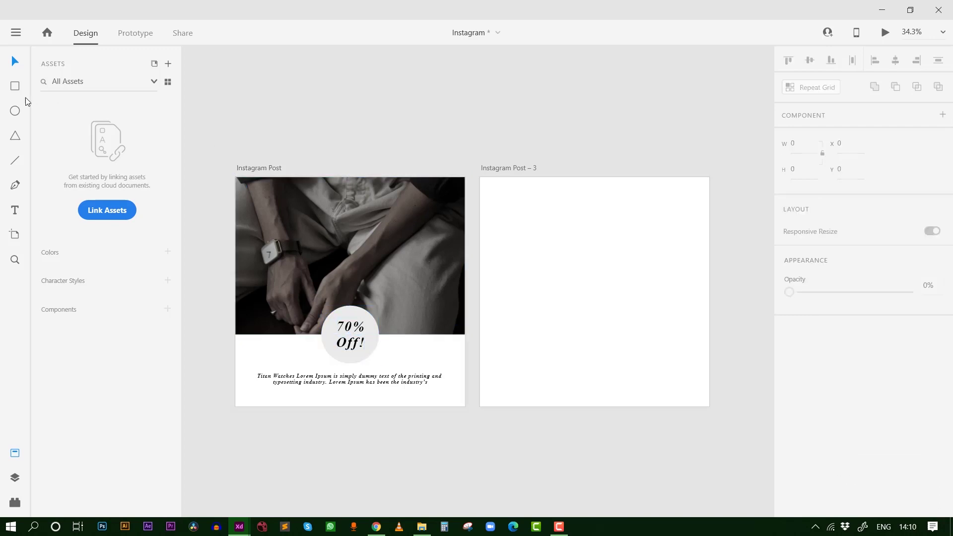
- Draw a photo rectangle across the top of Instagram Post – 3
key(r)
drag(480, 178, 709, 331)
click(15, 60)
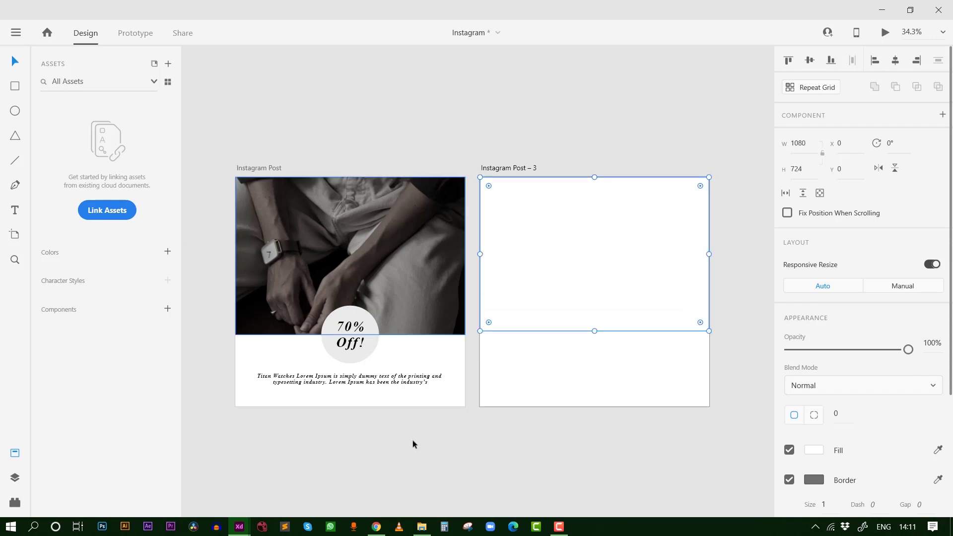
click(480, 448)
- Copy the 70% Off! circle into Post – 3 and fill its top block red (#FF4040)
click(367, 351)
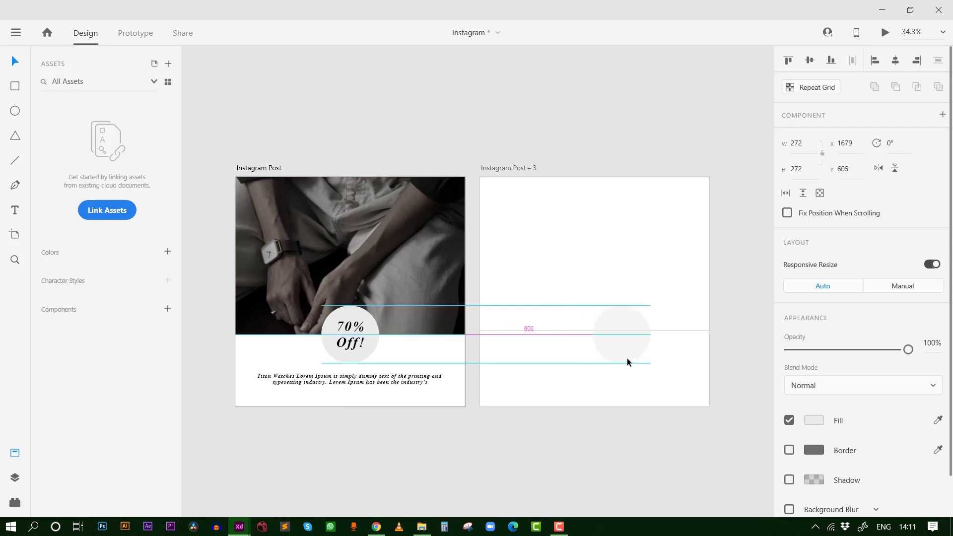
drag(367, 352, 620, 373)
click(642, 266)
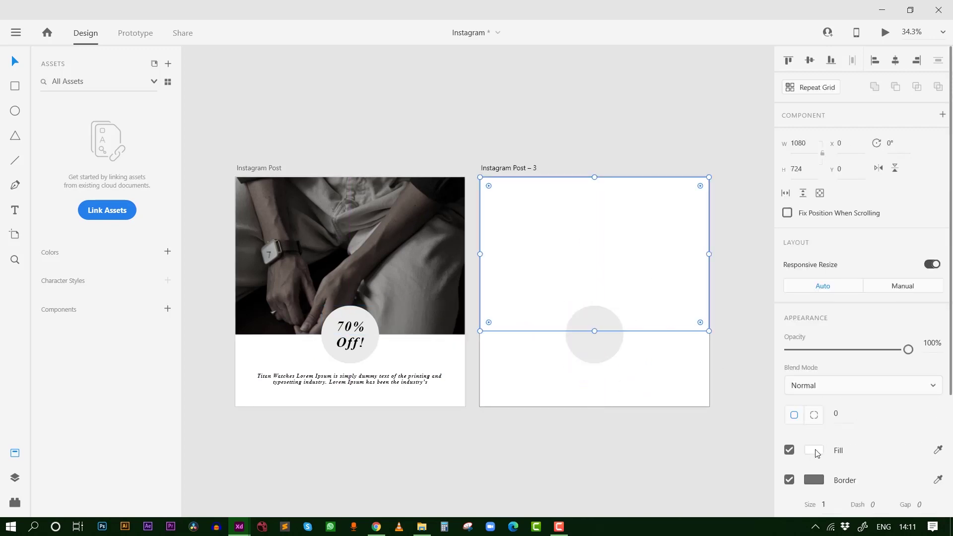
click(813, 450)
drag(684, 374, 709, 339)
click(497, 426)
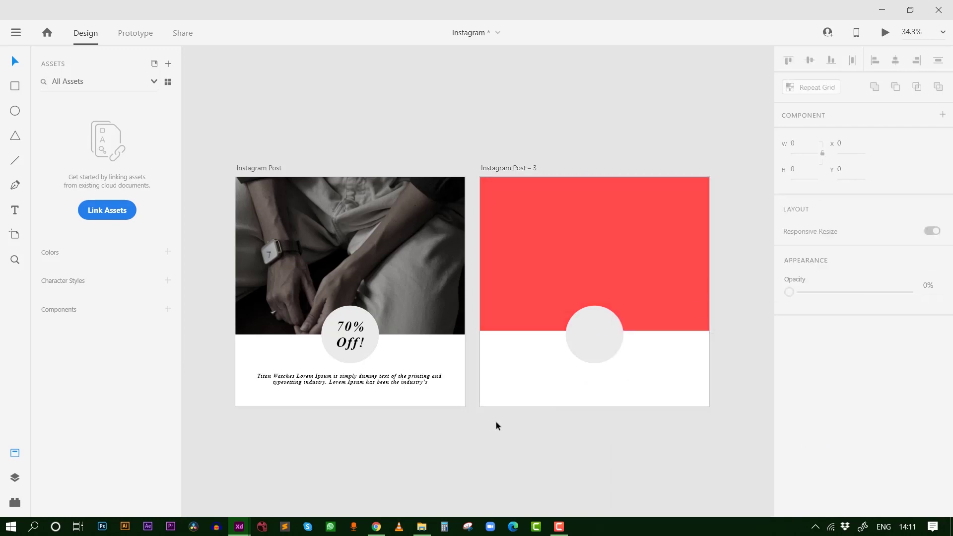
- Copy the '70% Off!' text and Titan Watches caption into Instagram Post – 3
drag(350, 335, 602, 342)
click(642, 440)
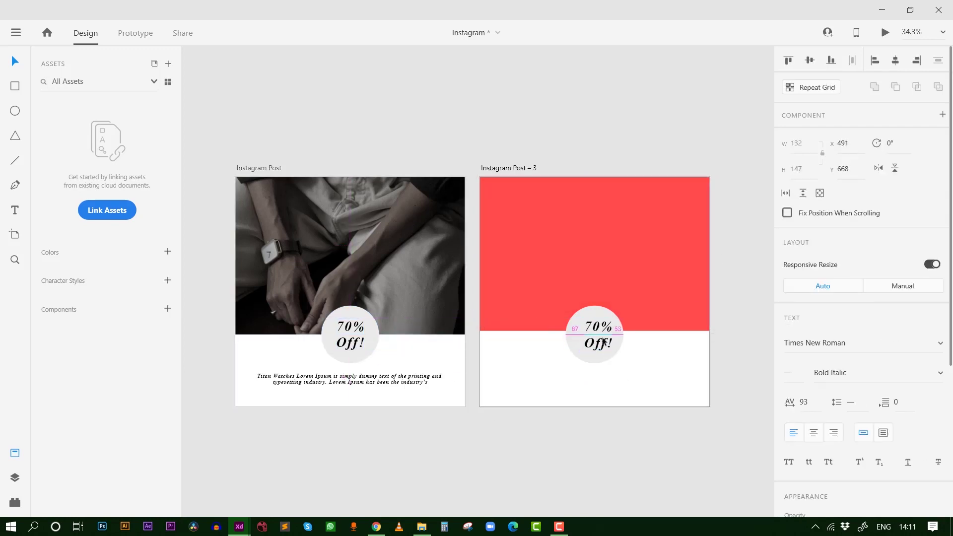
click(571, 410)
mouse_move(389, 382)
mouse_down()
mouse_move(646, 383)
mouse_move(623, 383)
mouse_up()
click(625, 403)
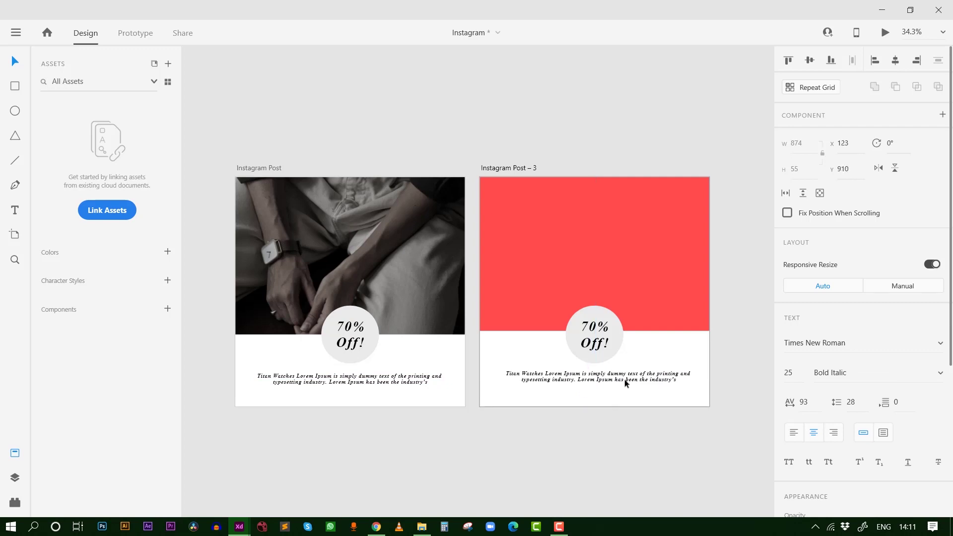
click(604, 423)
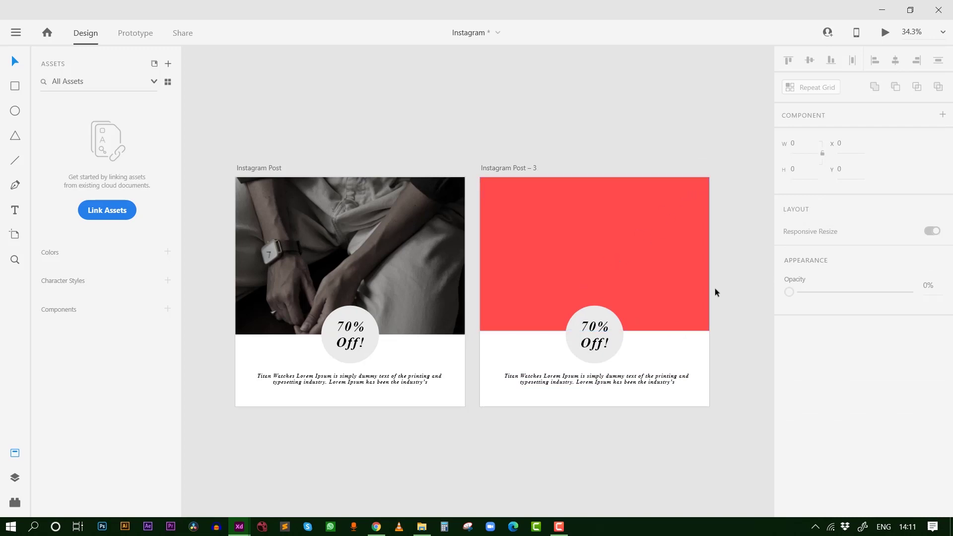
mouse_move(421, 526)
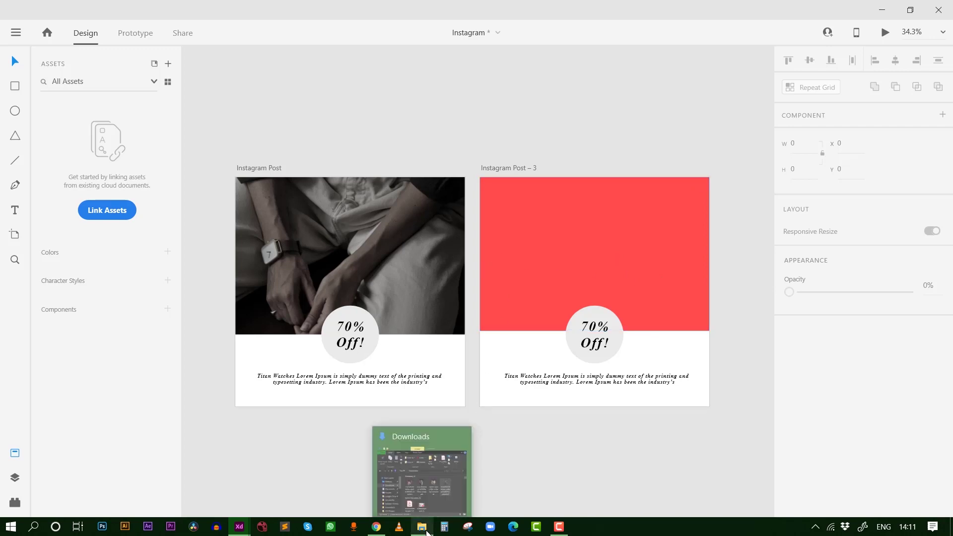
- Drop the hands-and-watch photo from Downloads onto Post – 3's red top block
click(426, 532)
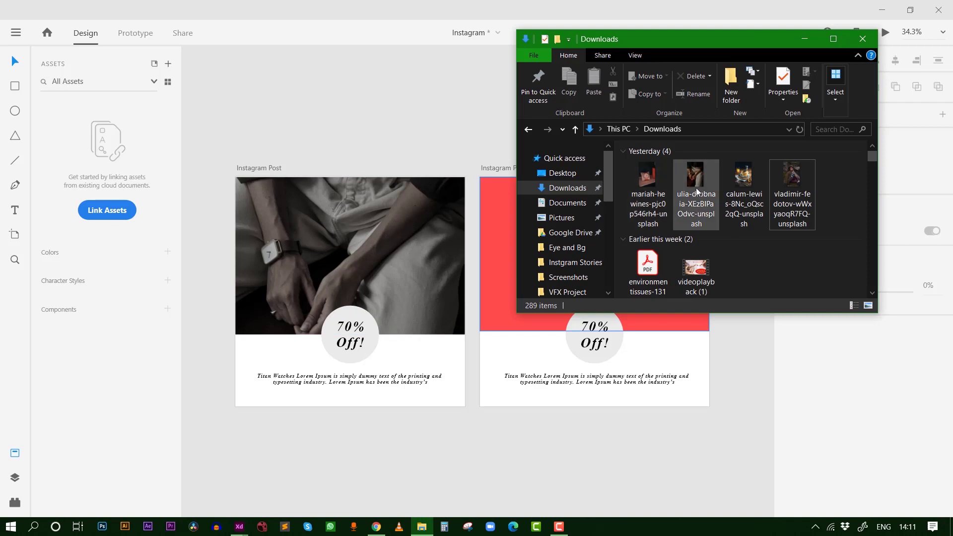
drag(696, 189, 502, 261)
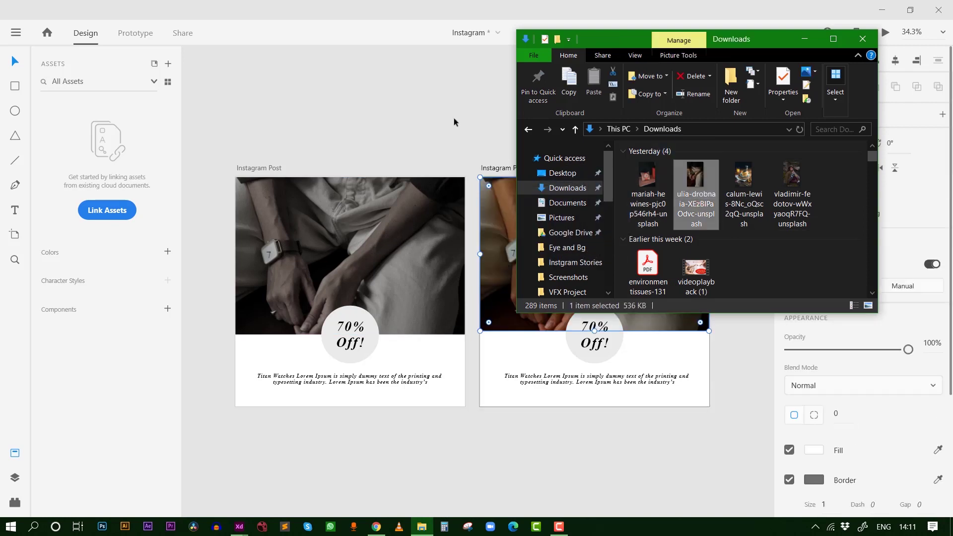
click(532, 144)
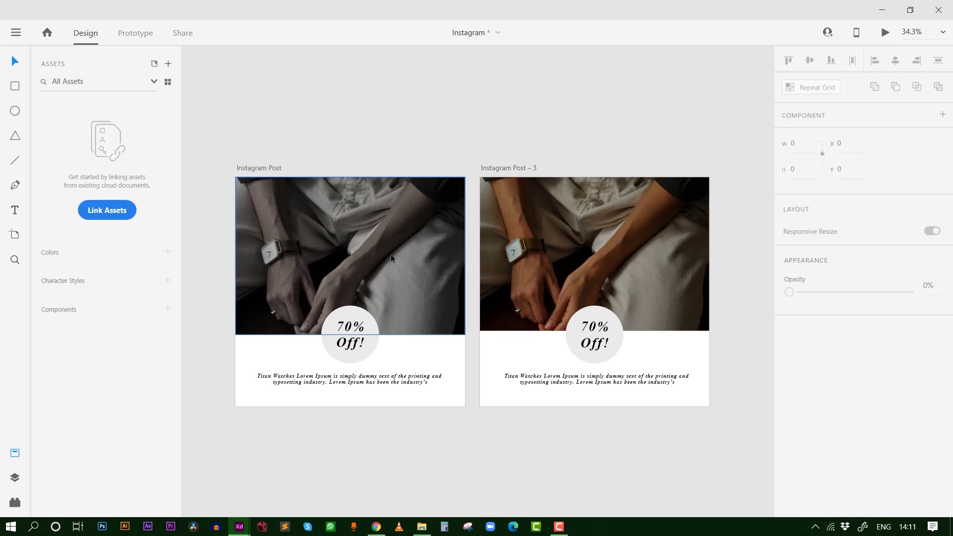
- Move the grey Color-blend overlay off the first photo, then restore it
scroll(500, 130, left, 5)
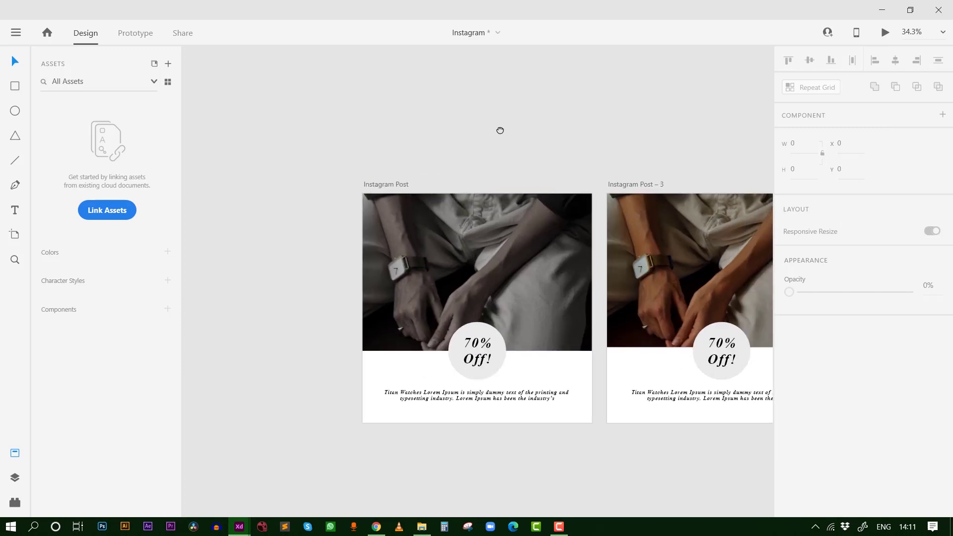
scroll(479, 113, down, 3)
drag(433, 187, 332, 93)
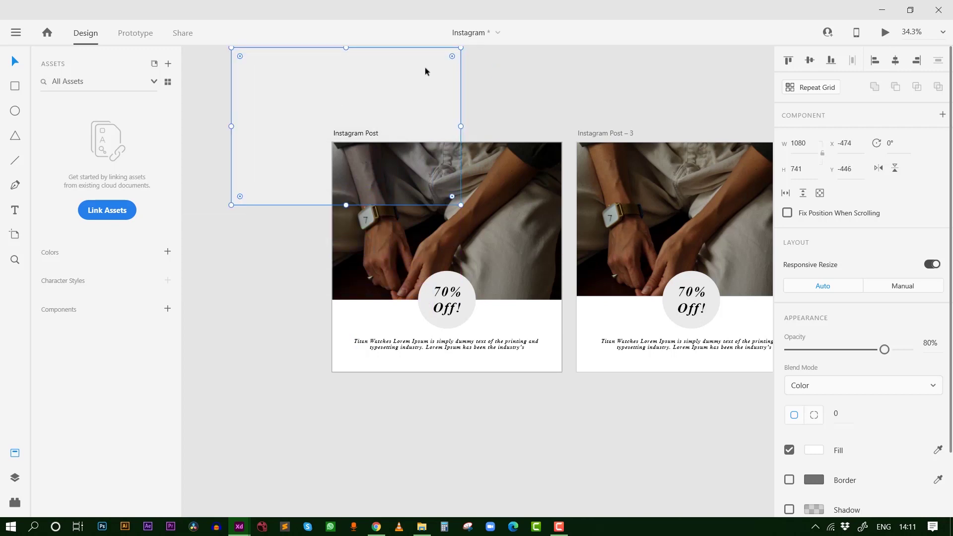
drag(389, 93, 398, 91)
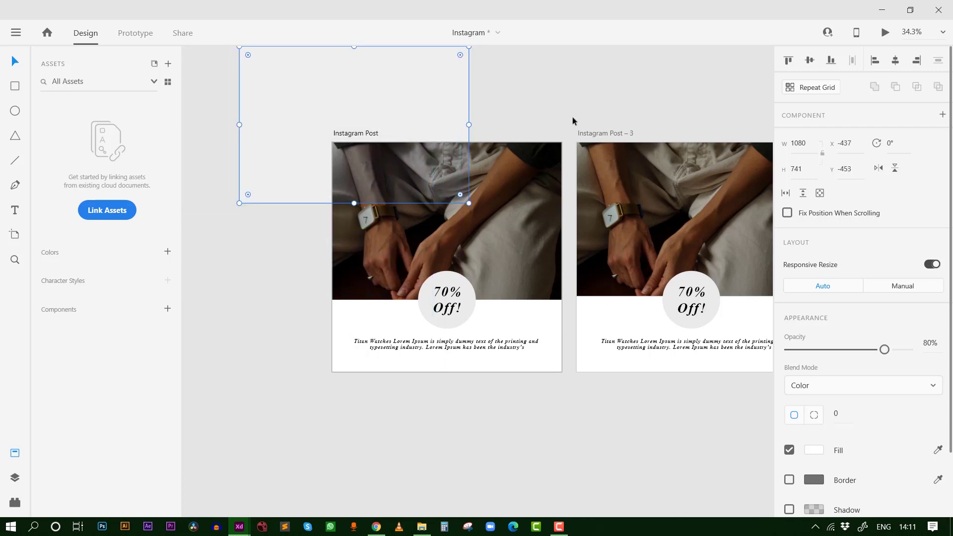
key(ctrl+z)
key(ctrl+z)
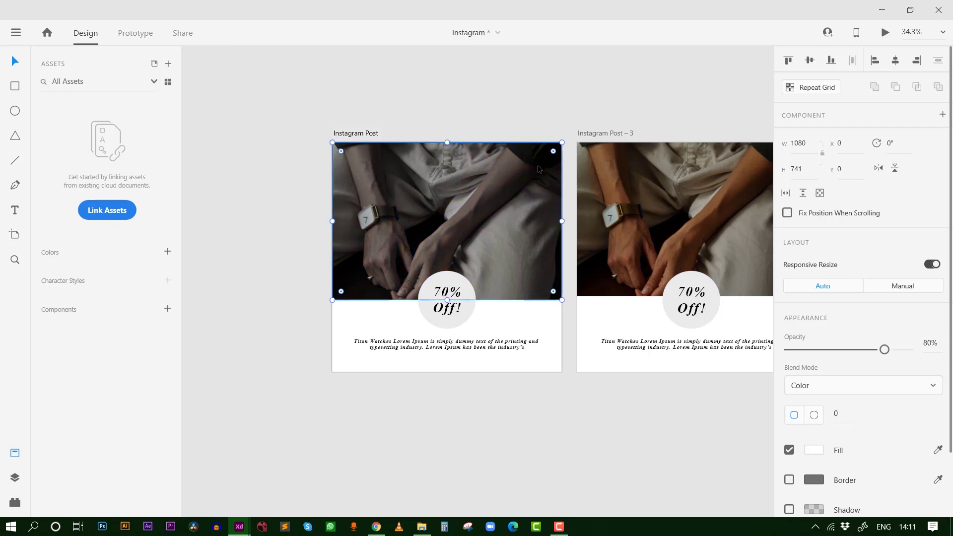
drag(486, 214, 242, 211)
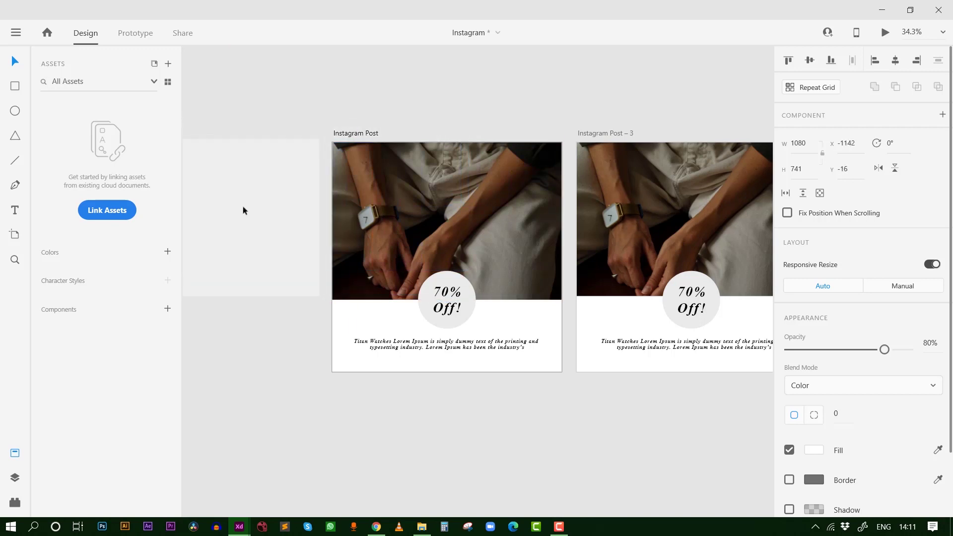
key(Delete)
key(ctrl+z)
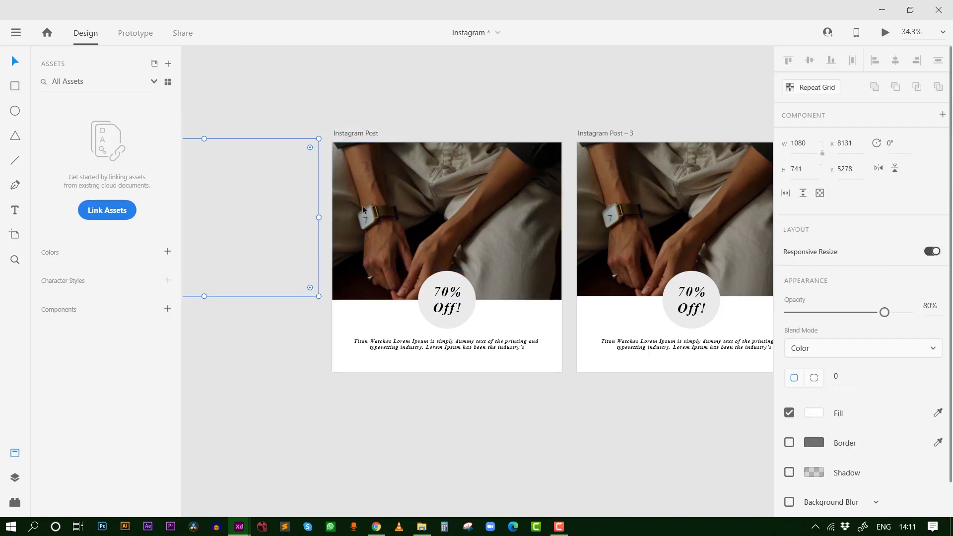
key(ctrl+z)
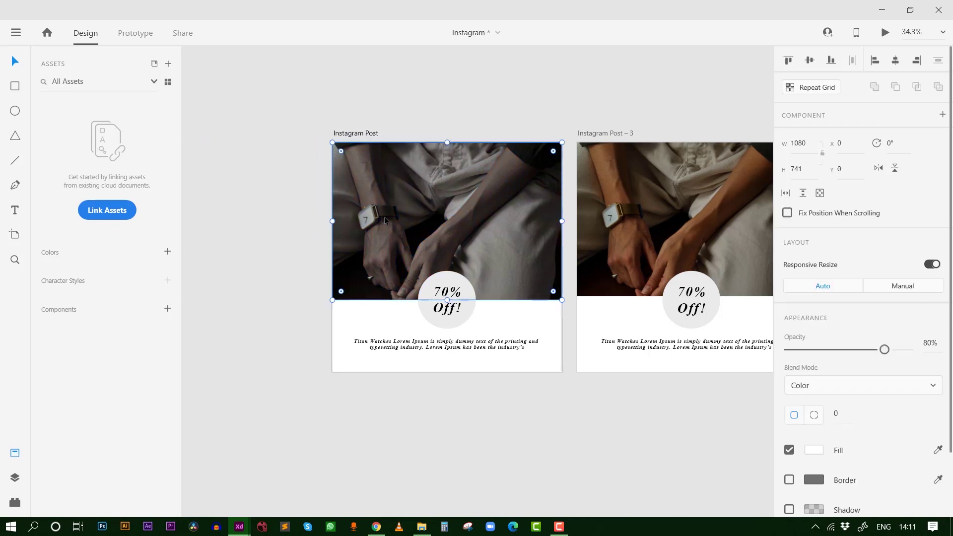
click(302, 97)
- Replace the first post's photo with the woman-in-brown-jacket image from Downloads
click(424, 530)
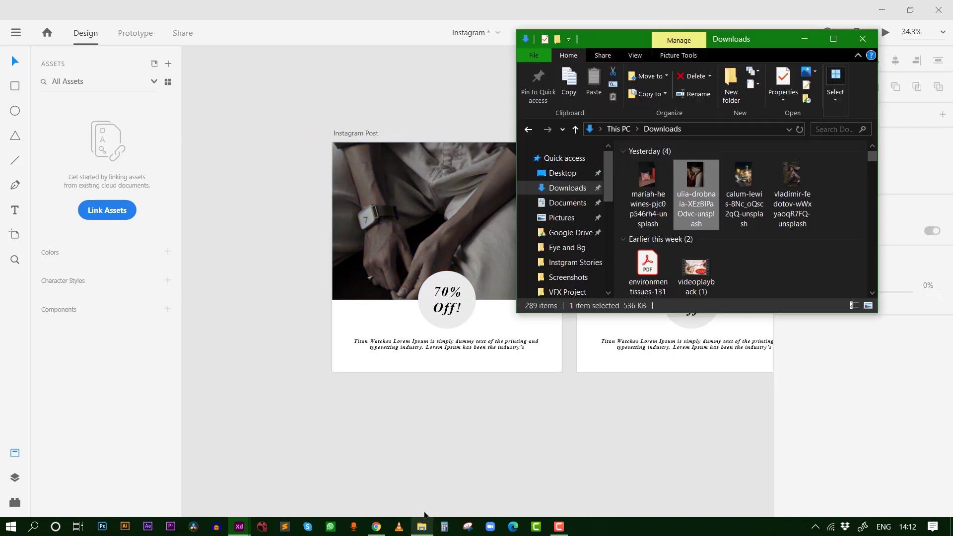
drag(792, 177, 442, 225)
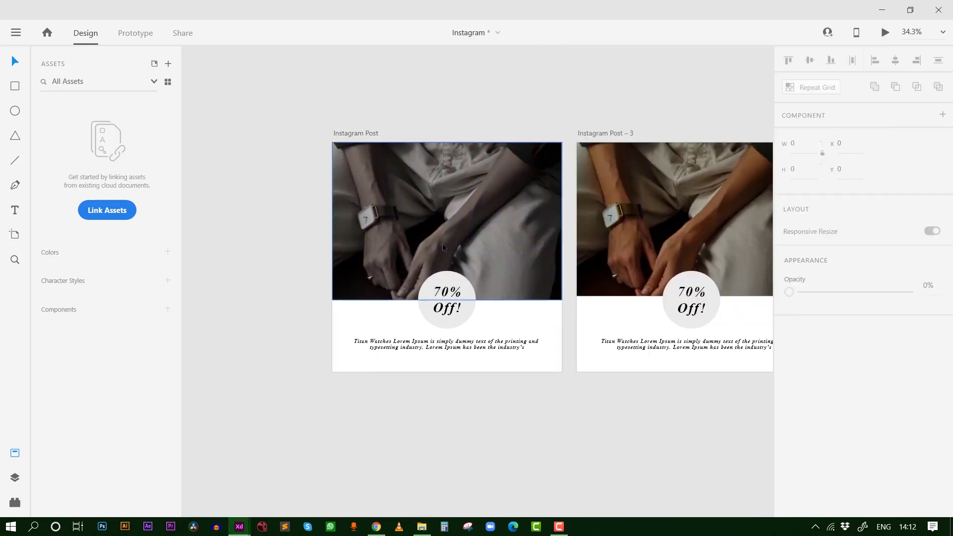
drag(450, 243, 203, 239)
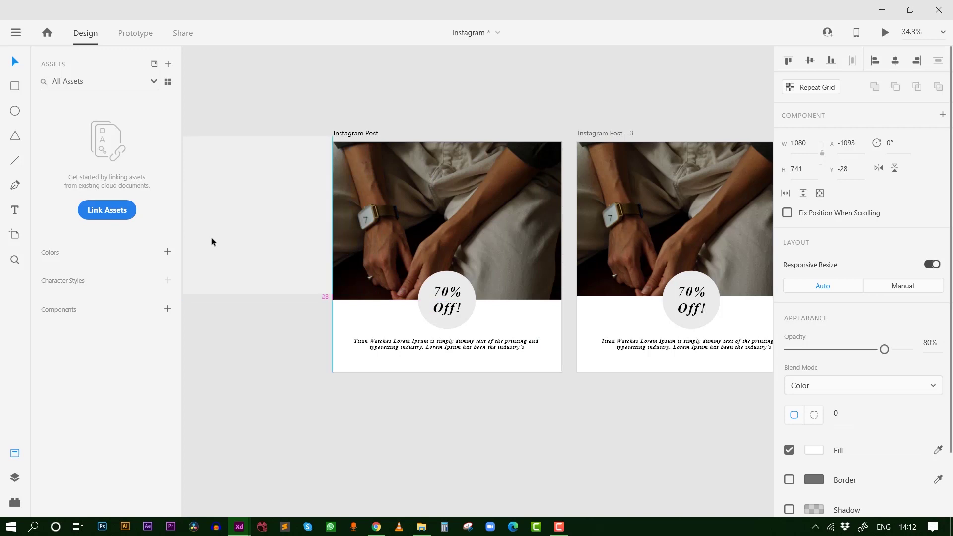
click(422, 526)
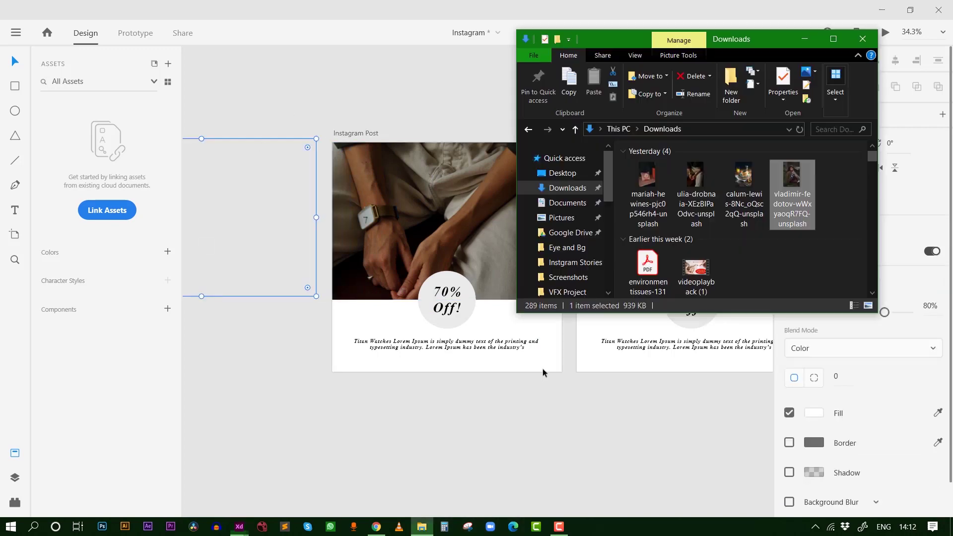
drag(783, 221, 445, 209)
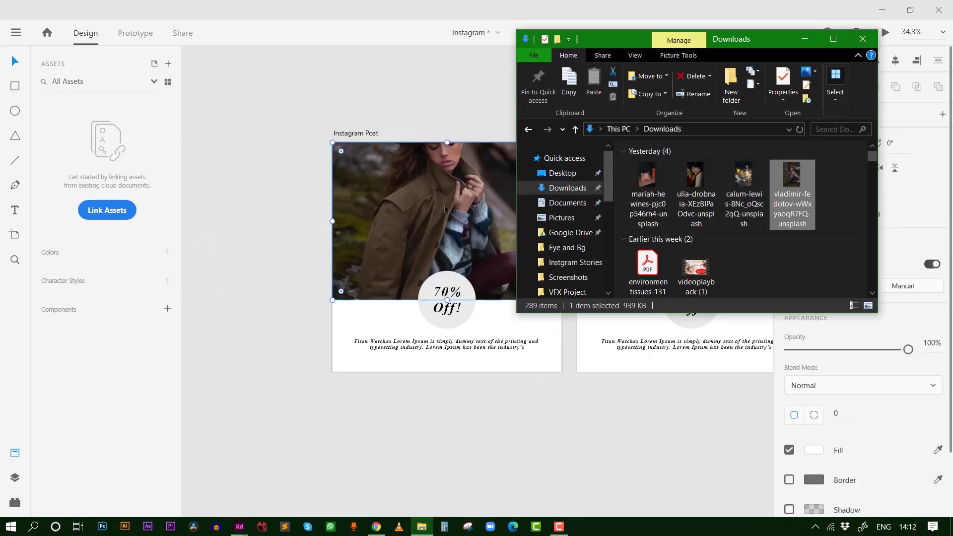
click(419, 70)
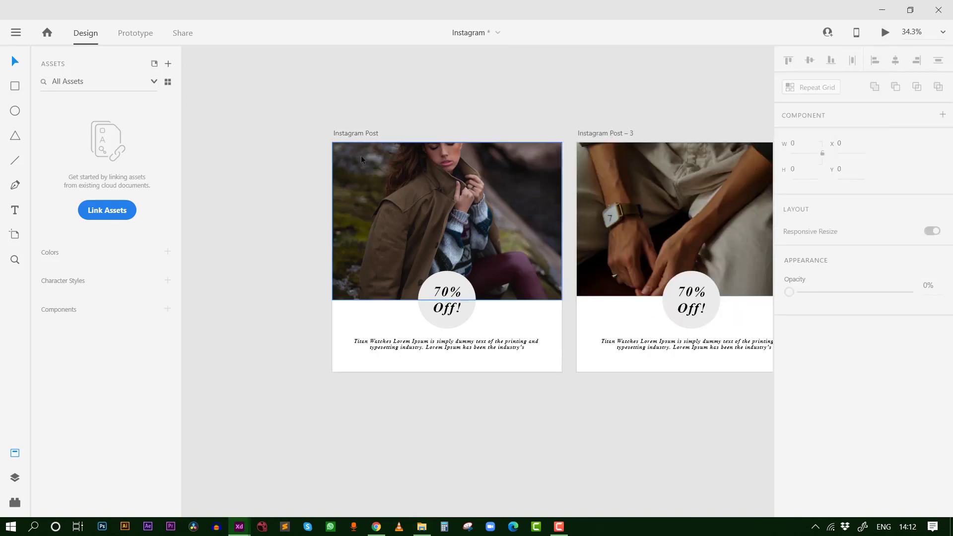
- Shift the jacket photo down inside its frame mask
double_click(441, 183)
drag(444, 175, 442, 221)
click(481, 108)
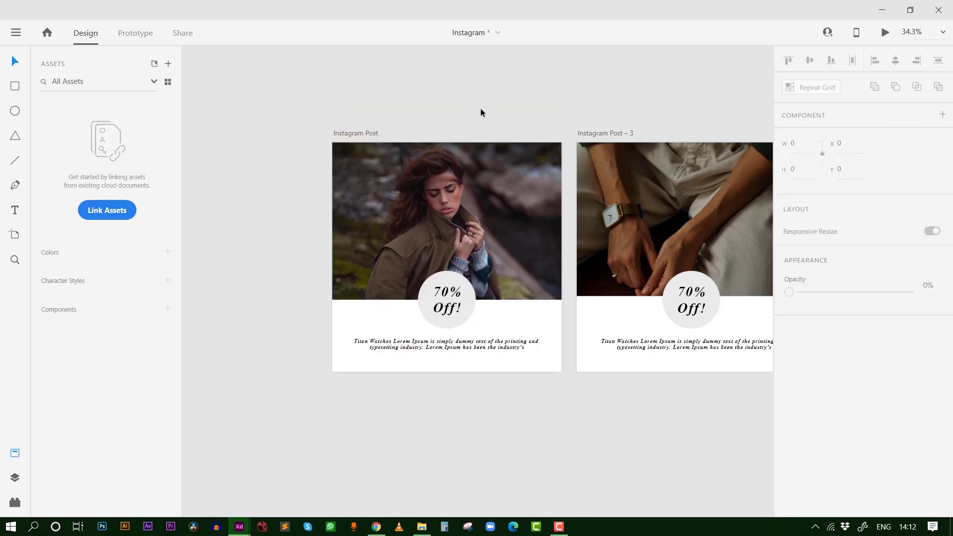
mouse_move(239, 213)
mouse_down()
mouse_move(484, 224)
mouse_move(475, 219)
mouse_up()
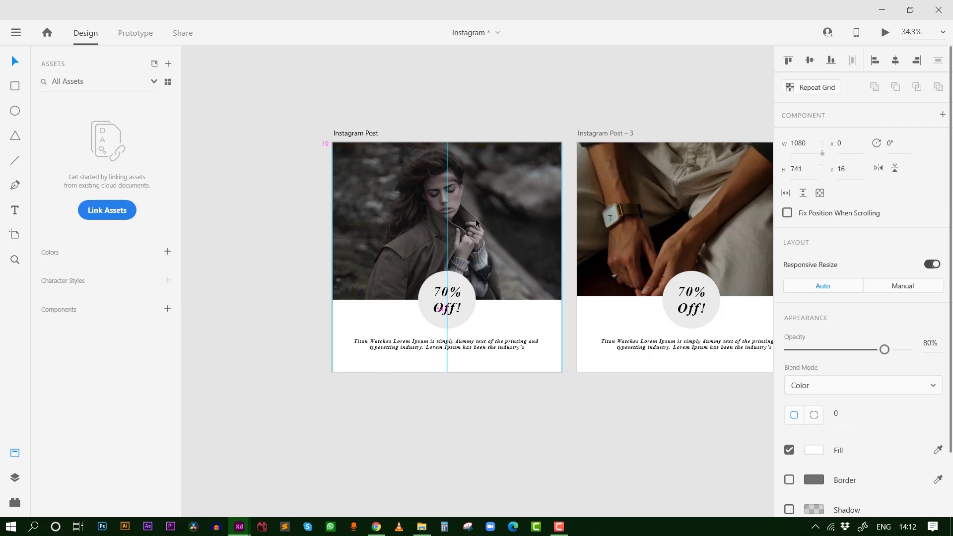
click(621, 89)
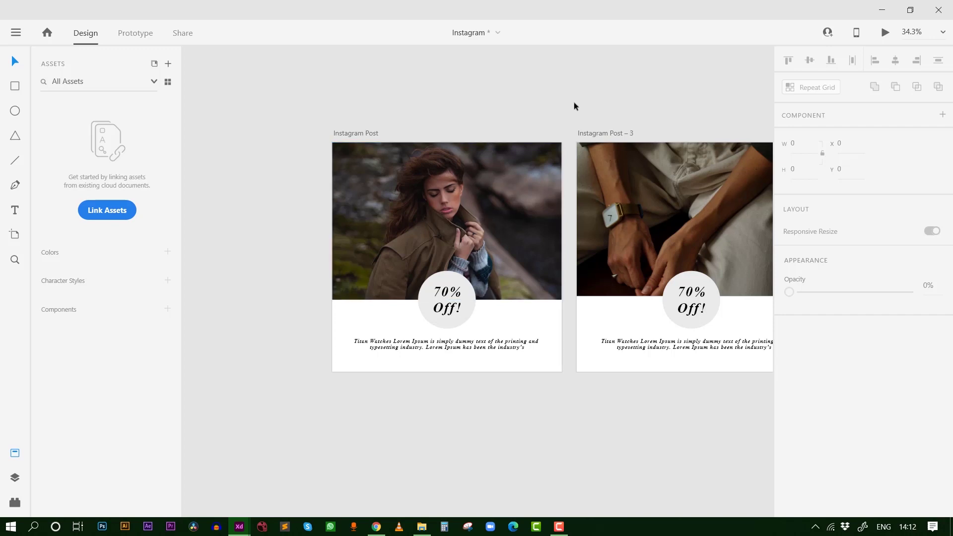
scroll(493, 112, down, 2)
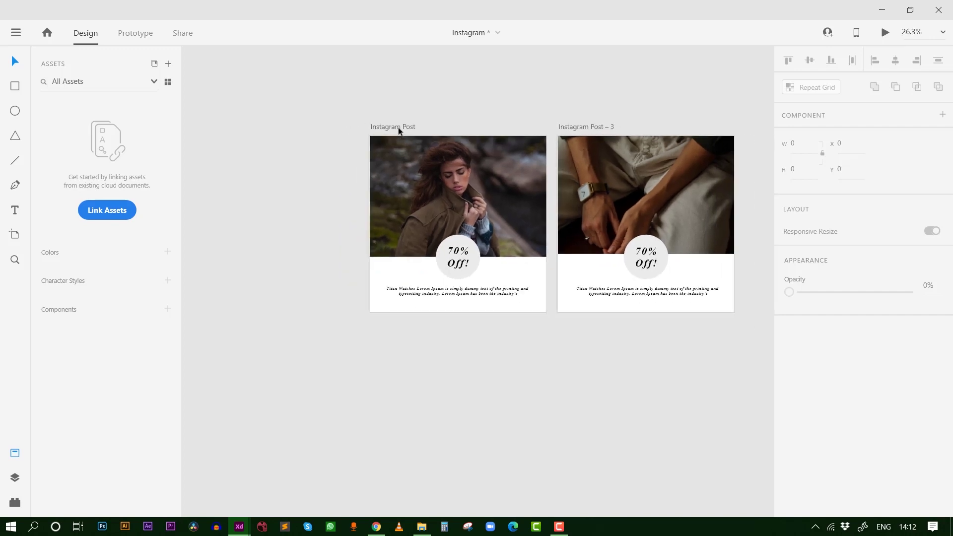
click(400, 127)
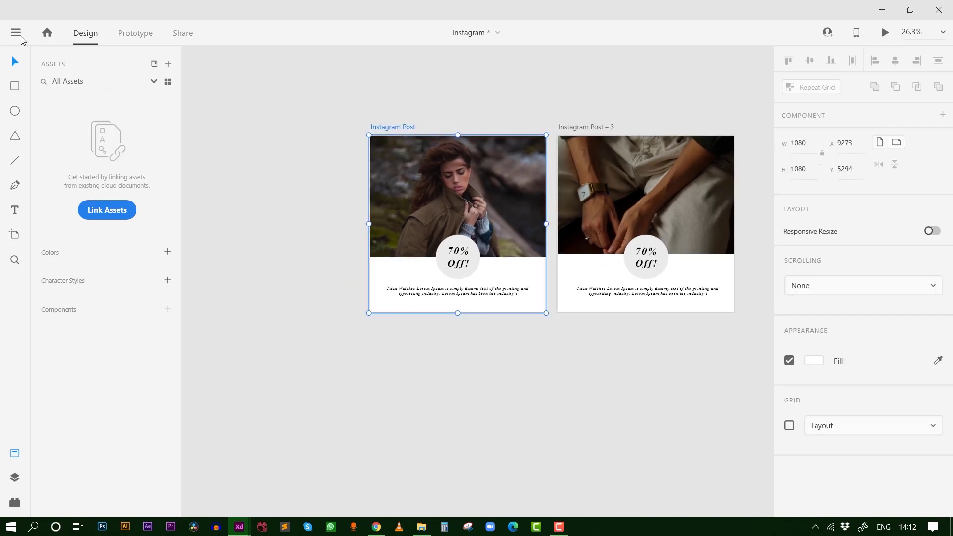
click(295, 333)
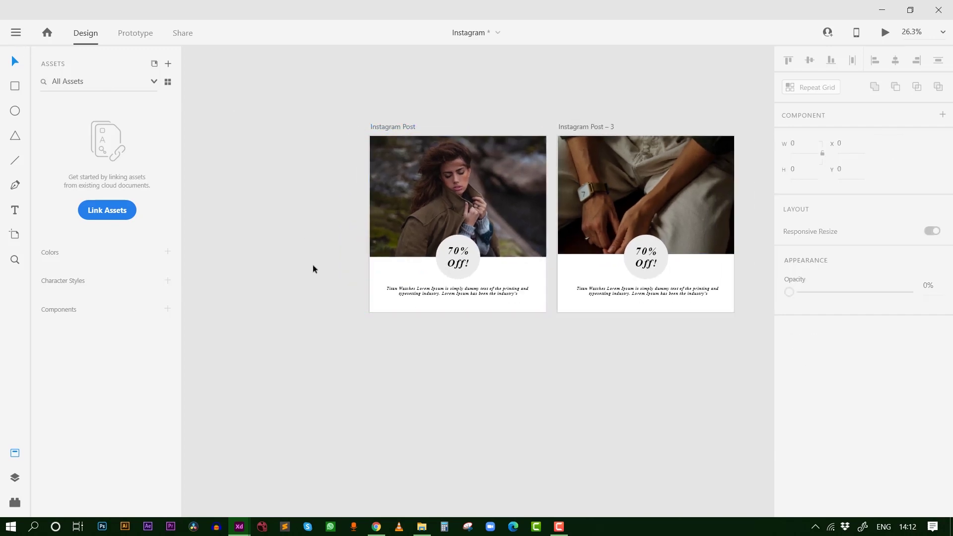
scroll(310, 269, down, 3)
drag(337, 219, 407, 293)
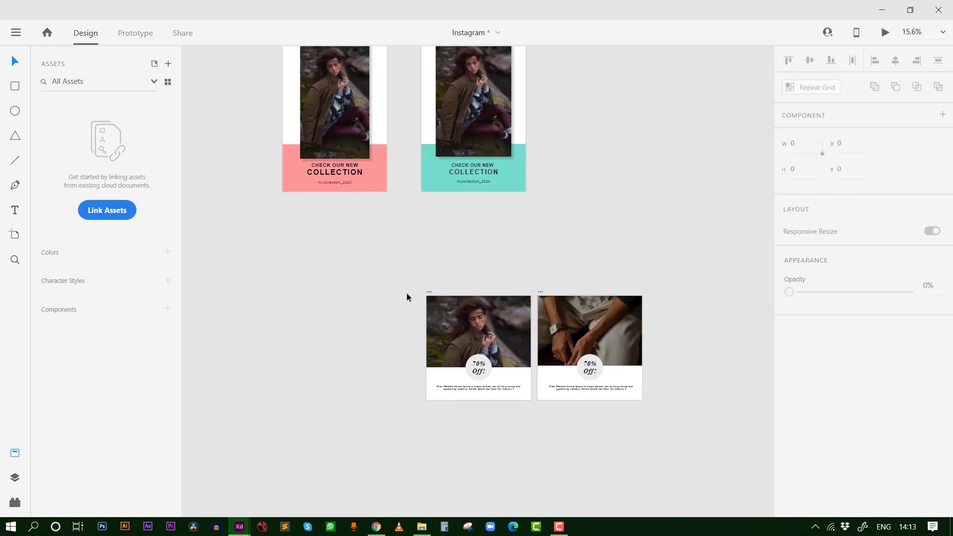
scroll(407, 292, down, 2)
drag(406, 293, 570, 277)
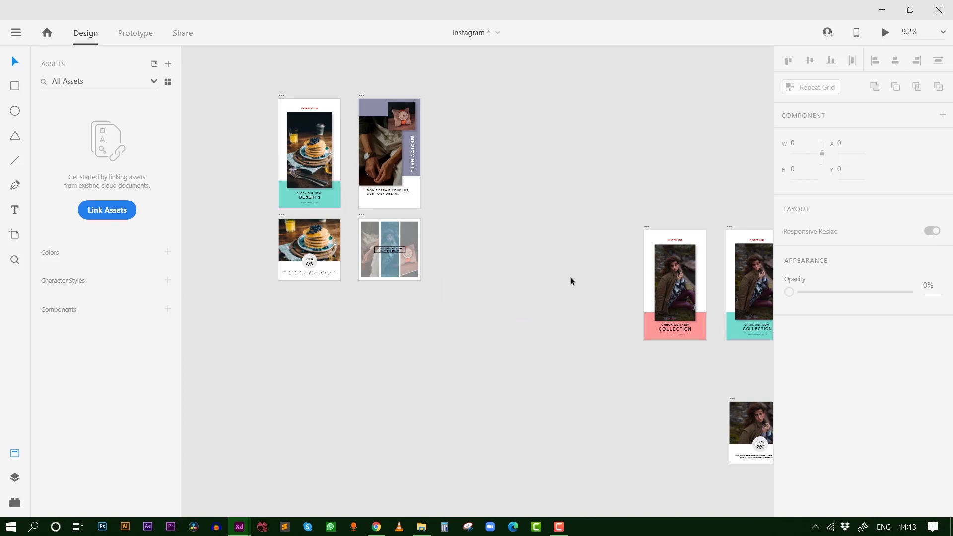